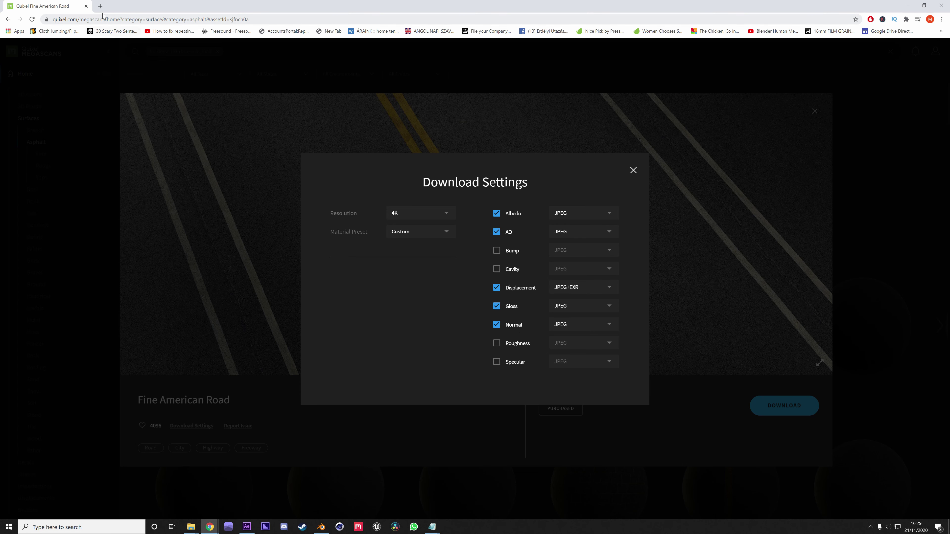
Step: Open a new blank Chrome tab beside the Fine American Road Megascans page
{"action": "left_click", "coordinate": [100, 6]}
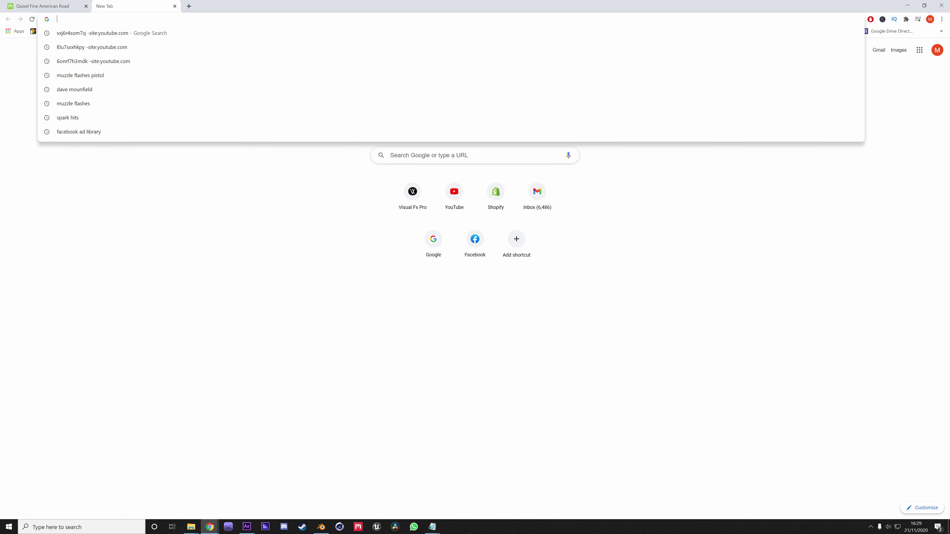
Step: Search 'normal map generator' and open the NormalMap-Online page
{"action": "type", "text": "no"}
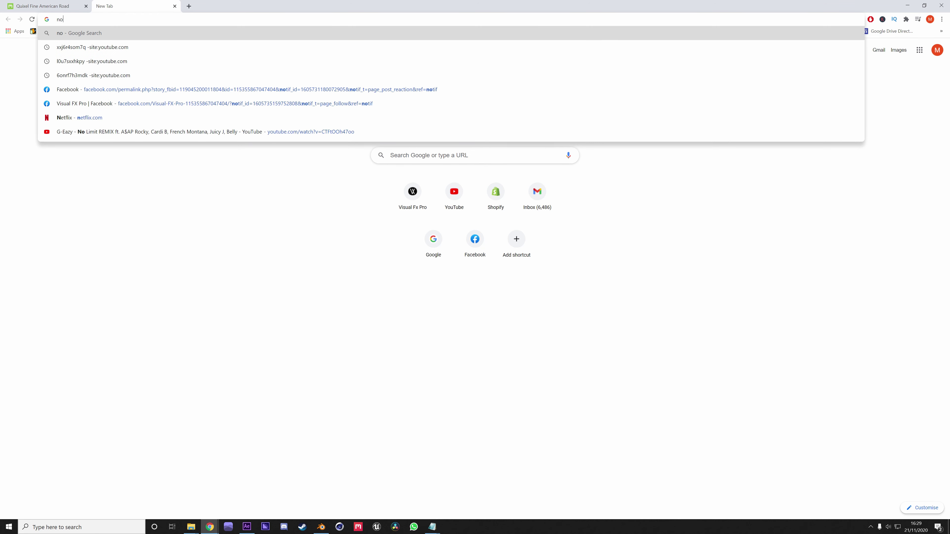
{"action": "type", "text": "rmal map generator"}
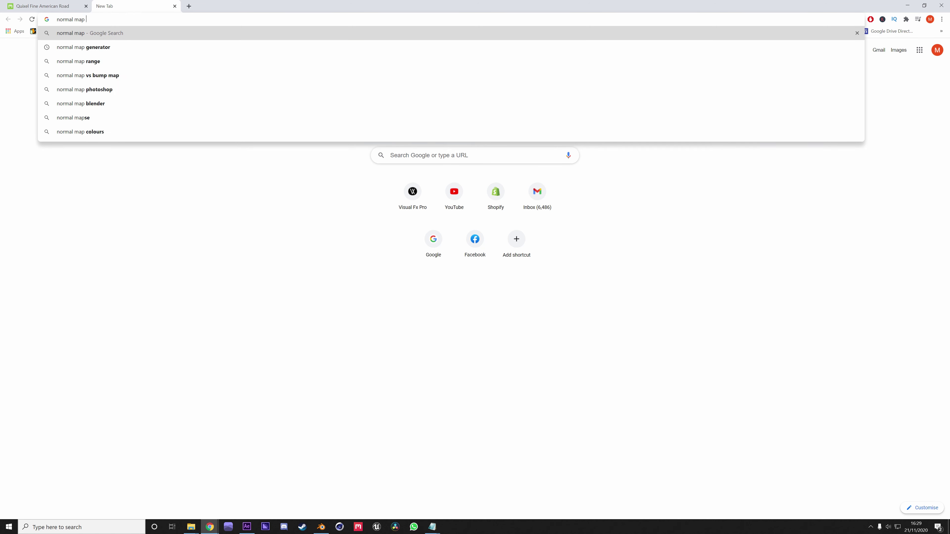
{"action": "key", "text": "Return"}
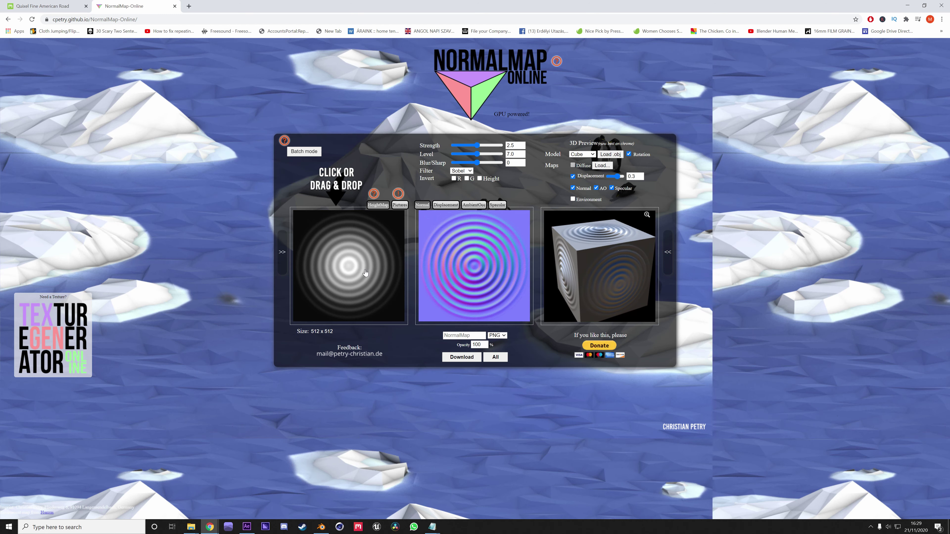
{"action": "left_click", "coordinate": [371, 255]}
Step: Cancel the file picker without loading an image and return to the Quixel download settings
{"action": "left_click", "coordinate": [547, 126]}
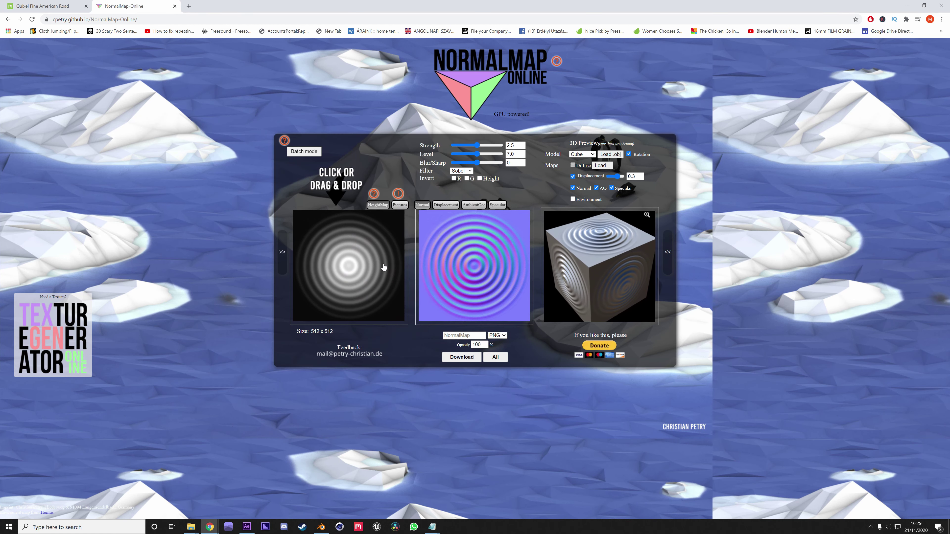
{"action": "left_click", "coordinate": [351, 266]}
{"action": "key", "text": "Escape"}
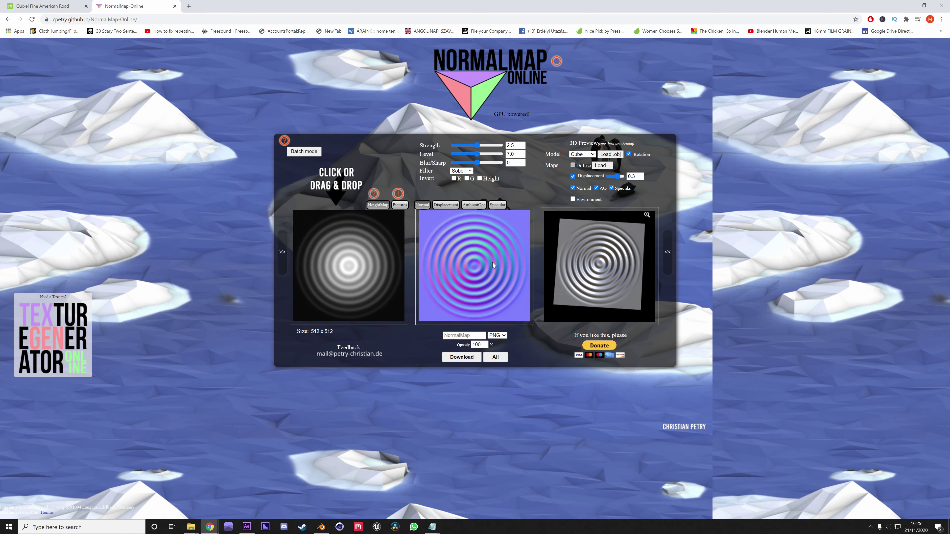
{"action": "key", "text": "ctrl+shift+Tab"}
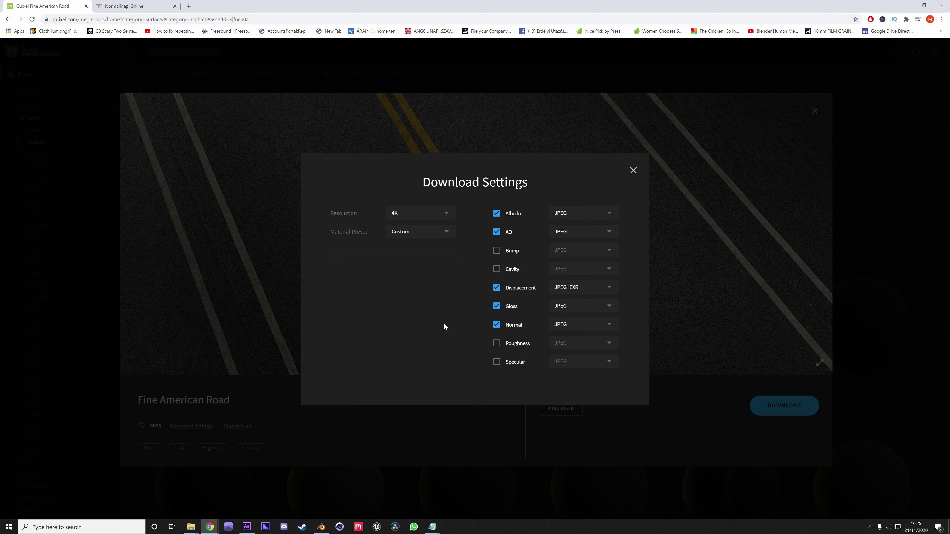
Step: In Blender, close the splash screen and delete the default camera, cube and light
{"action": "left_click", "coordinate": [321, 527]}
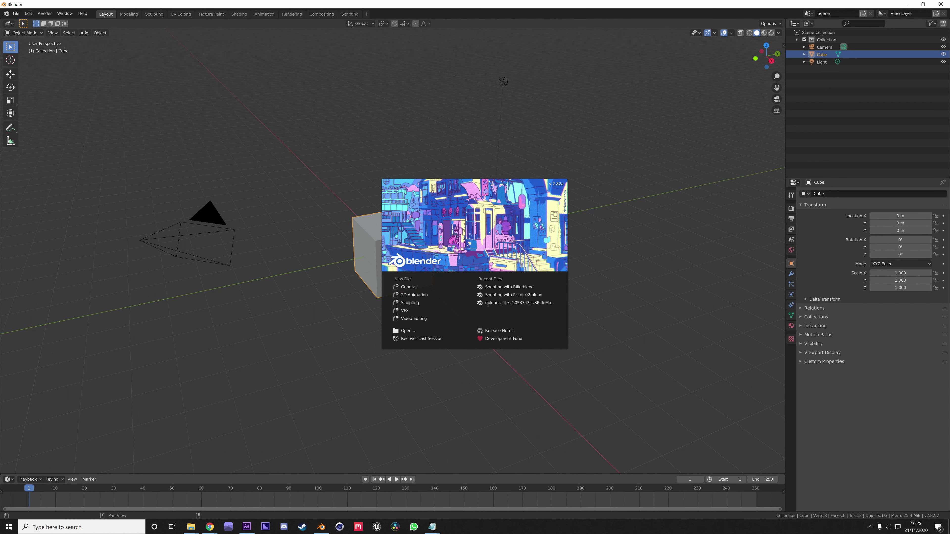
{"action": "left_click", "coordinate": [441, 405]}
{"action": "key", "text": "a"}
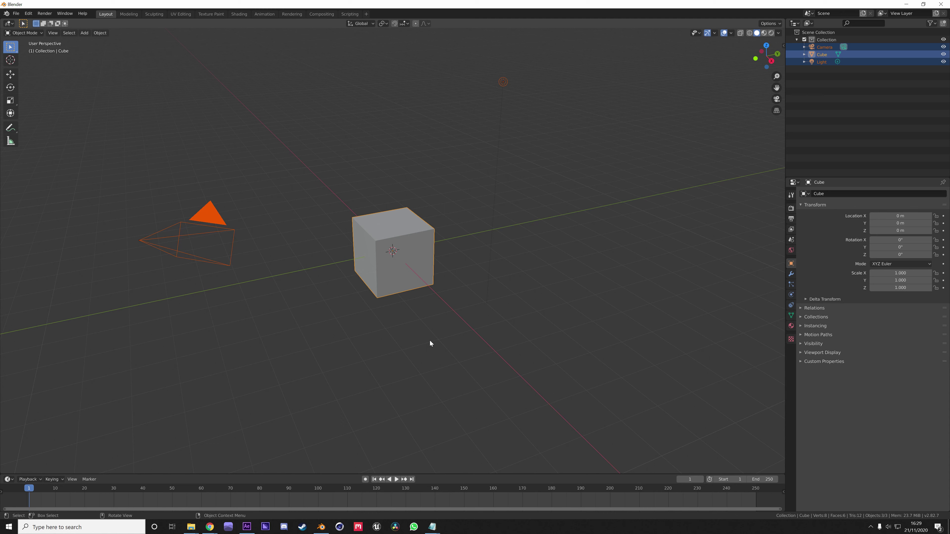
{"action": "key", "text": "x"}
{"action": "left_click", "coordinate": [430, 340]}
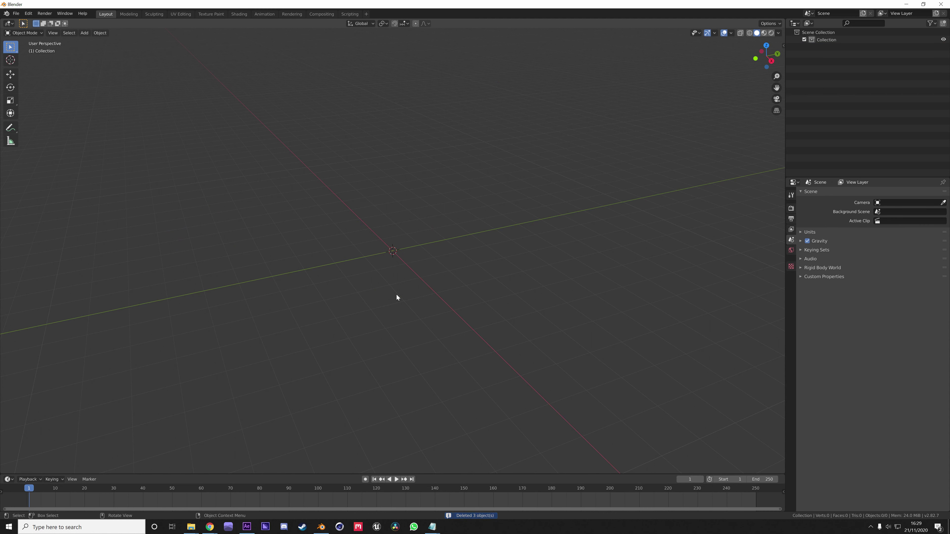
Step: Add a mesh plane to the empty scene
{"action": "key", "text": "shift+a"}
{"action": "mouse_move", "coordinate": [396, 295]}
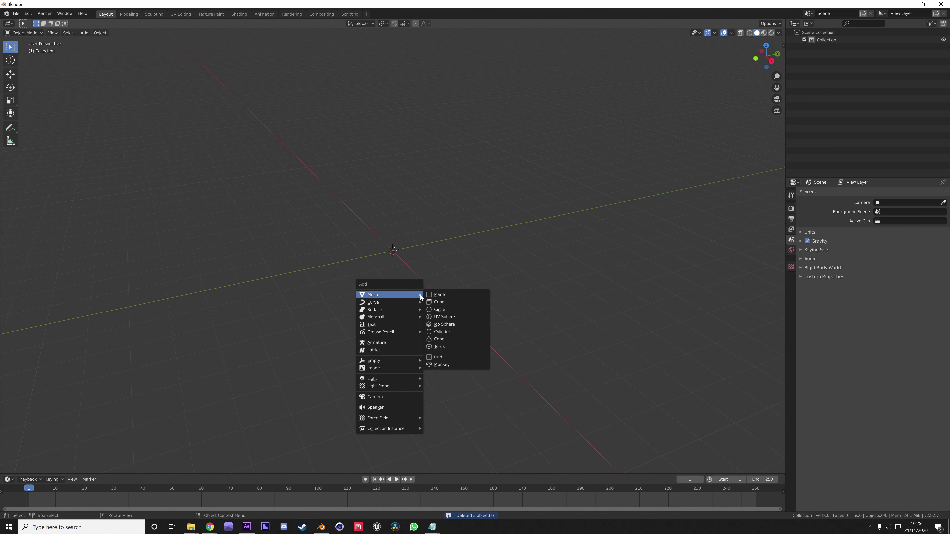
{"action": "left_click", "coordinate": [435, 295]}
{"action": "scroll", "coordinate": [418, 270], "scroll_direction": "up", "scroll_amount": 4}
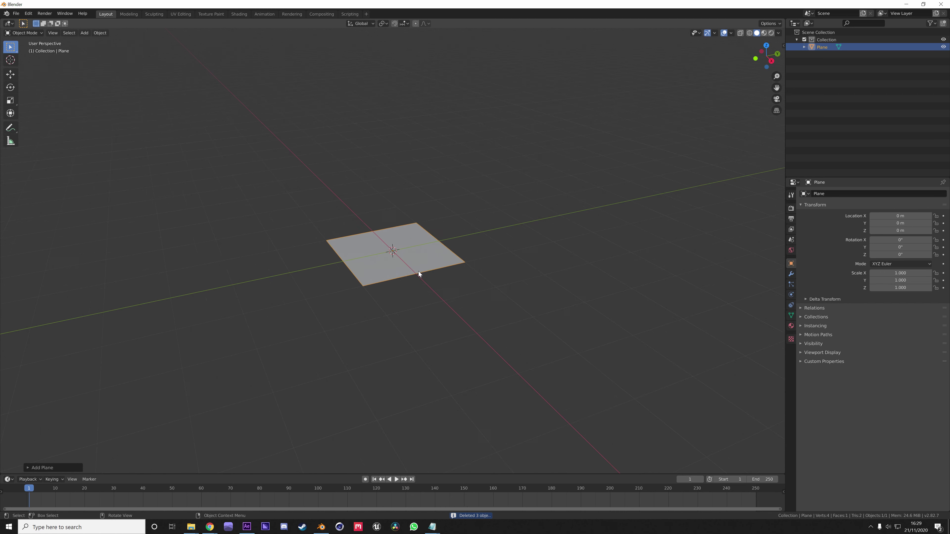
{"action": "scroll", "coordinate": [419, 271], "scroll_direction": "up", "scroll_amount": 4}
Step: Subdivide the plane in Edit Mode with 25 cuts, then return to Object Mode
{"action": "key", "text": "Tab"}
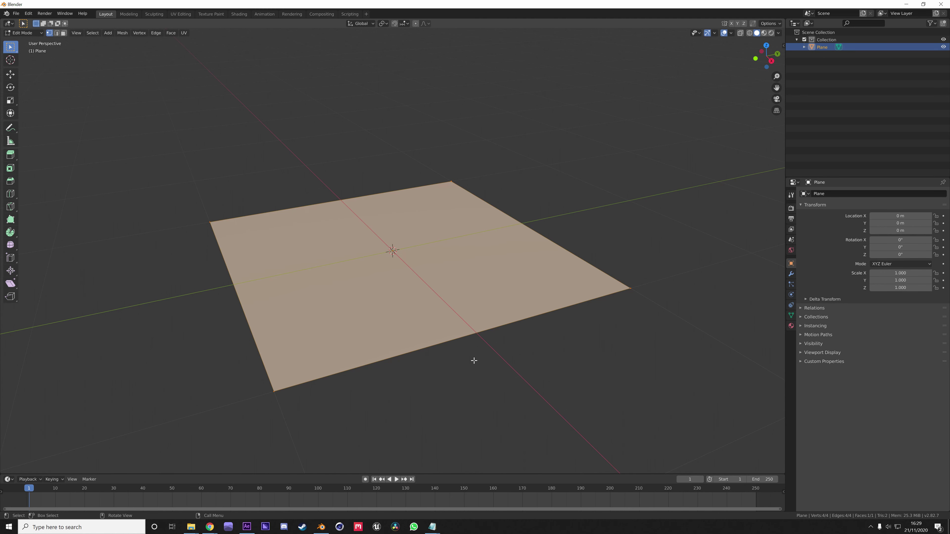
{"action": "right_click", "coordinate": [444, 309]}
{"action": "left_click", "coordinate": [445, 310]}
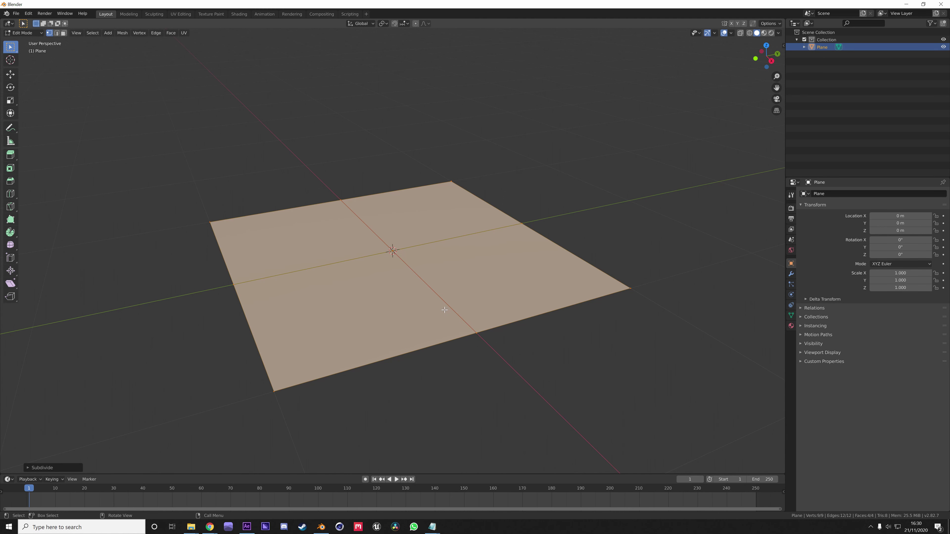
{"action": "left_click", "coordinate": [31, 467]}
{"action": "double_click", "coordinate": [100, 416]}
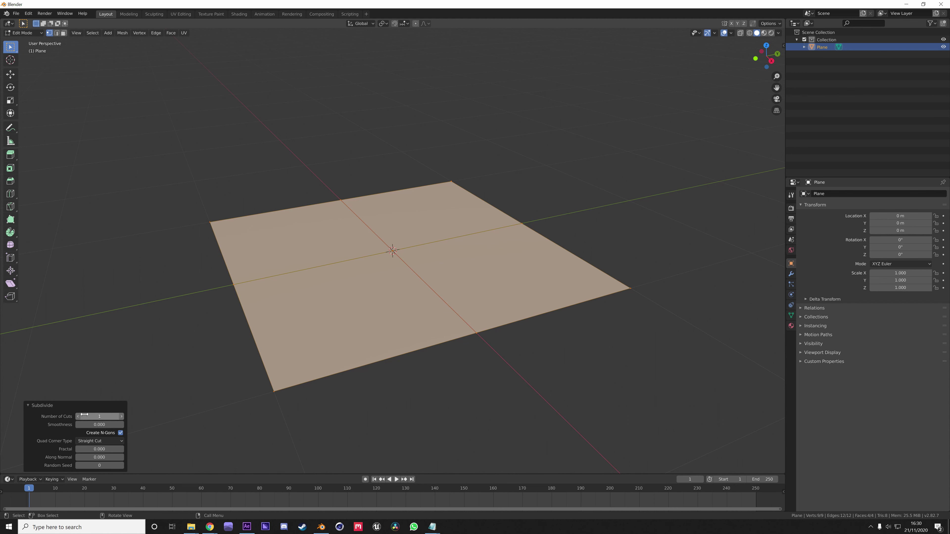
{"action": "type", "text": "25"}
{"action": "key", "text": "Return"}
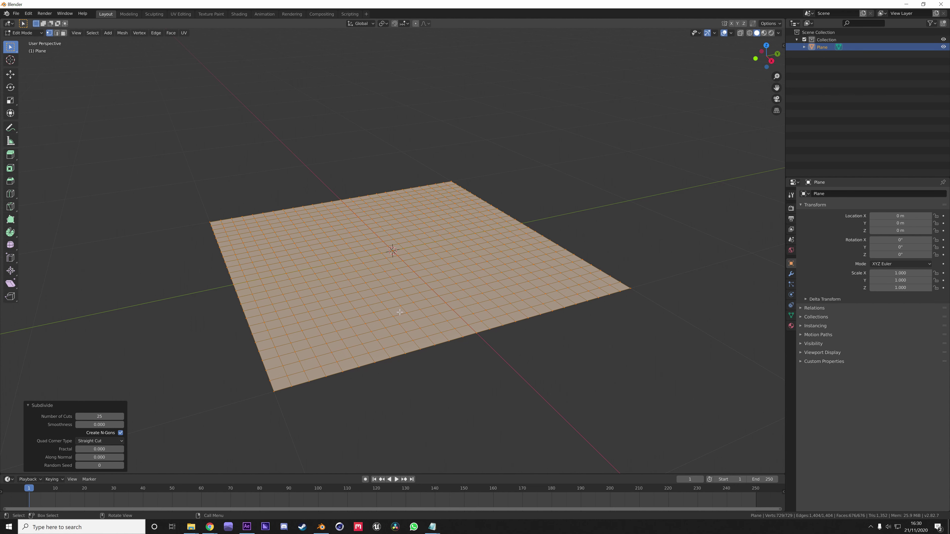
{"action": "key", "text": "Tab"}
{"action": "middle_click_drag", "start_coordinate": [438, 309], "coordinate": [447, 361]}
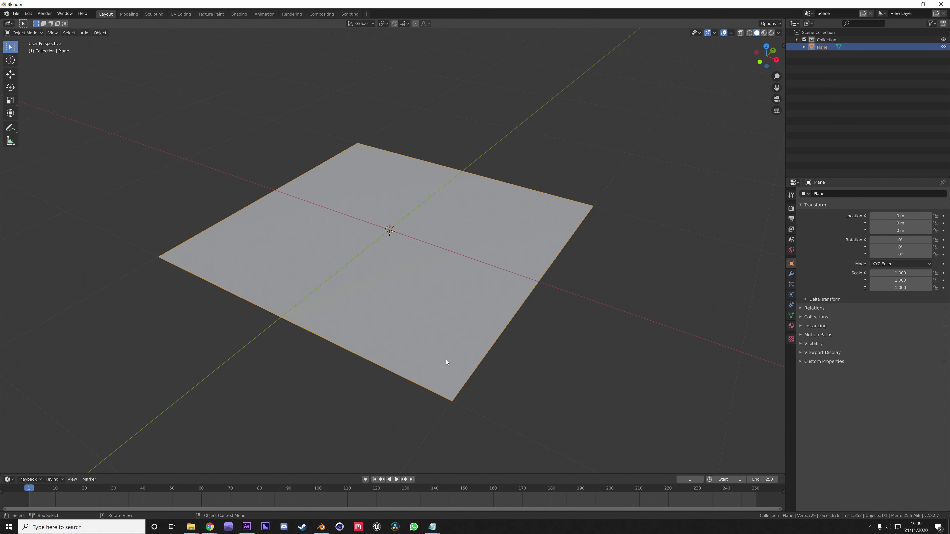
Step: Add a Displace modifier whose new texture loads the 4K Fine American Road displacement image
{"action": "left_click", "coordinate": [791, 274]}
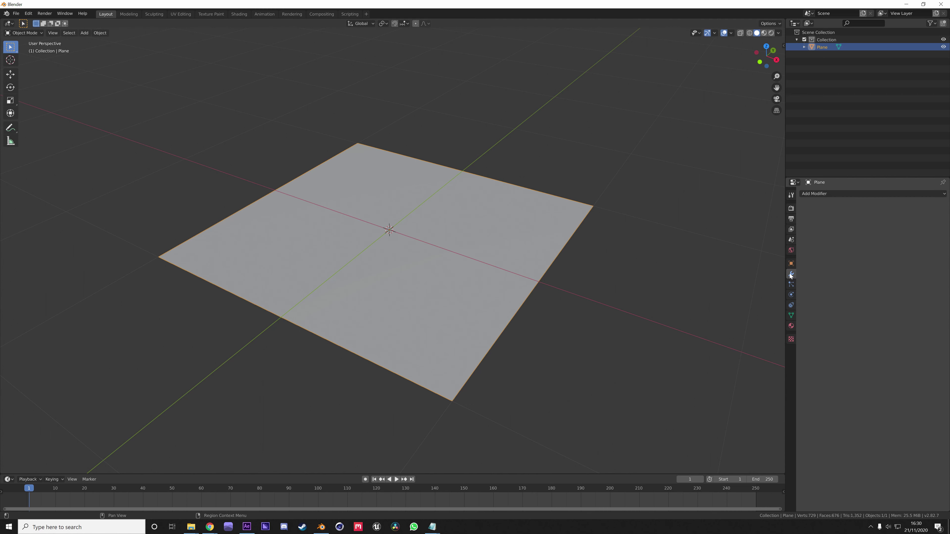
{"action": "left_click", "coordinate": [844, 195]}
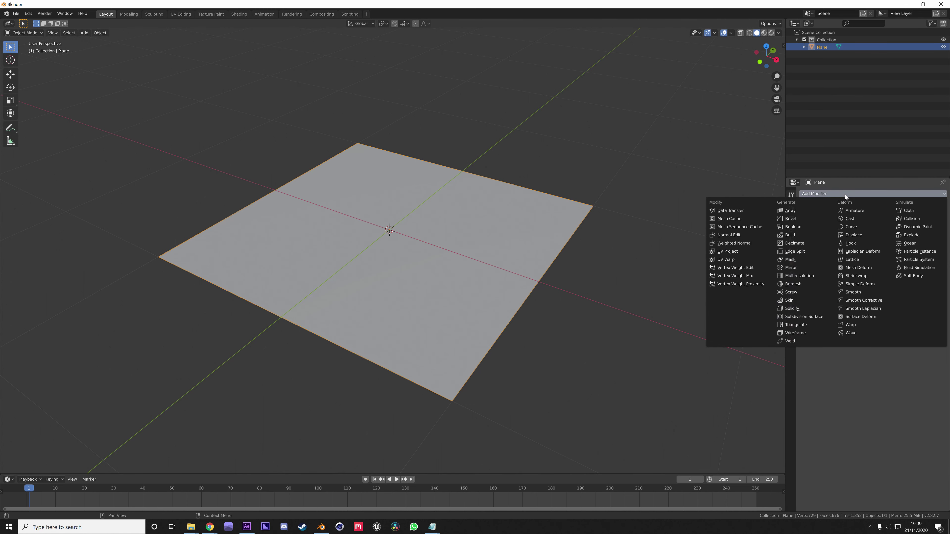
{"action": "left_click", "coordinate": [856, 235]}
{"action": "left_click", "coordinate": [908, 232]}
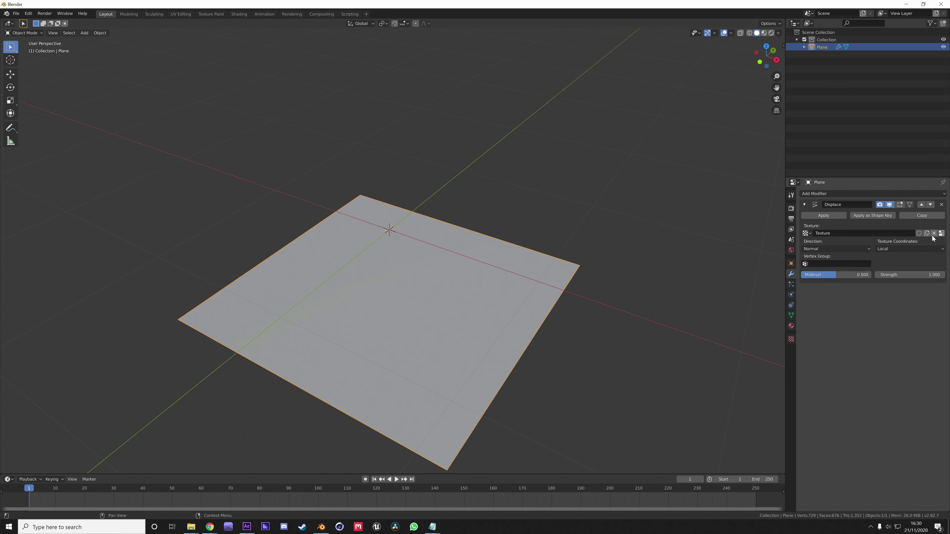
{"action": "left_click", "coordinate": [791, 339]}
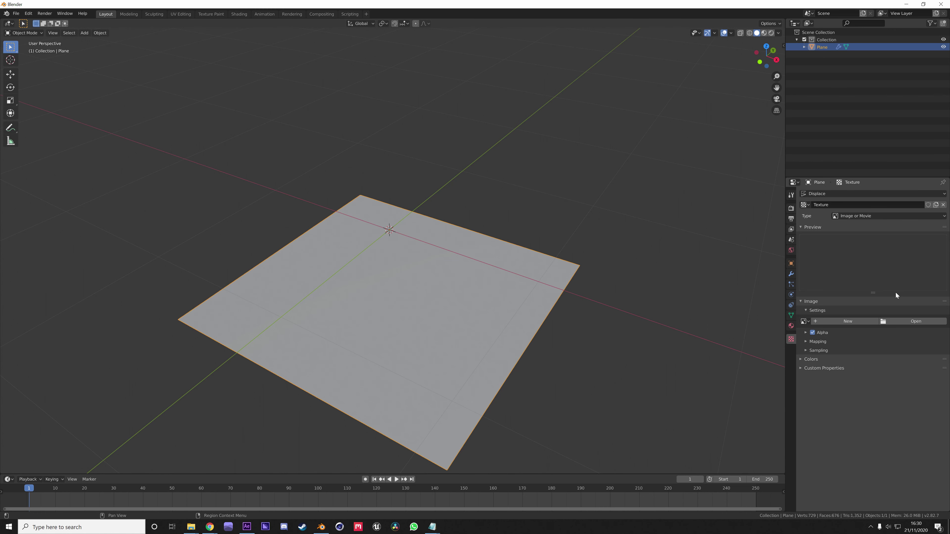
{"action": "left_click", "coordinate": [913, 322]}
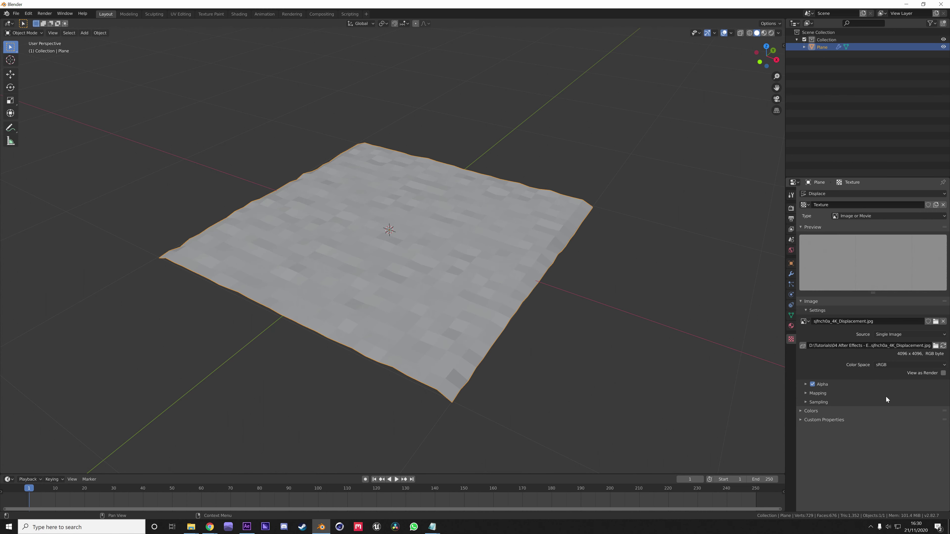
{"action": "left_click", "coordinate": [792, 274]}
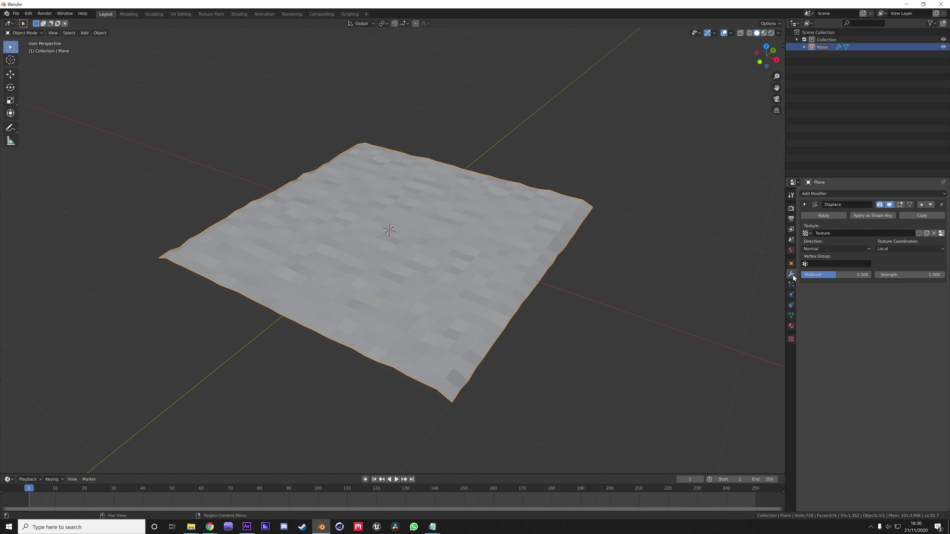
Step: Add a Subdivision Surface modifier above Displace and set displacement strength to 0.05
{"action": "left_click", "coordinate": [846, 194]}
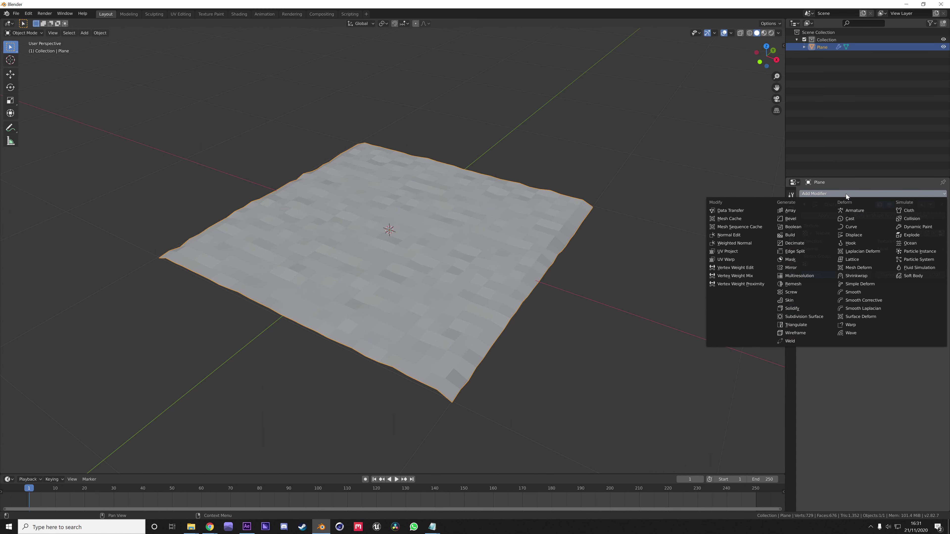
{"action": "left_click", "coordinate": [809, 316]}
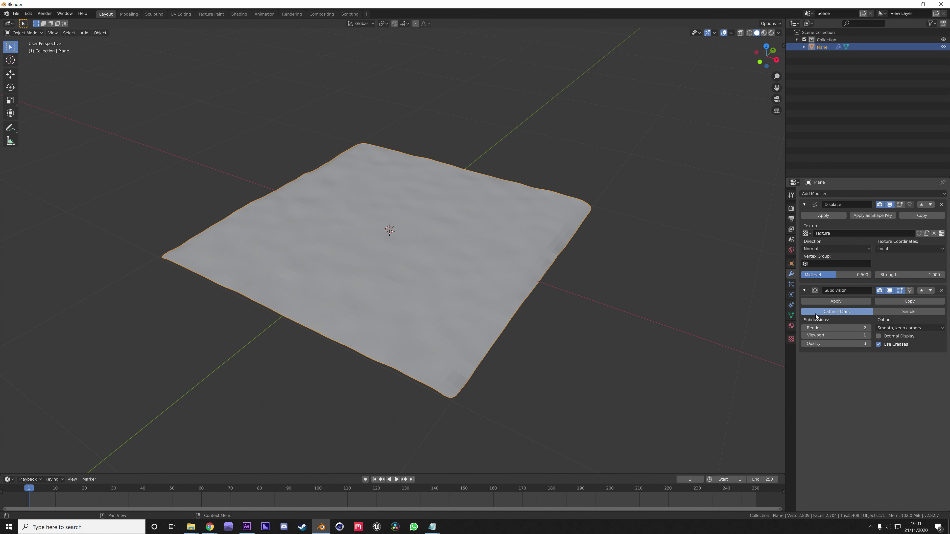
{"action": "left_click", "coordinate": [921, 291]}
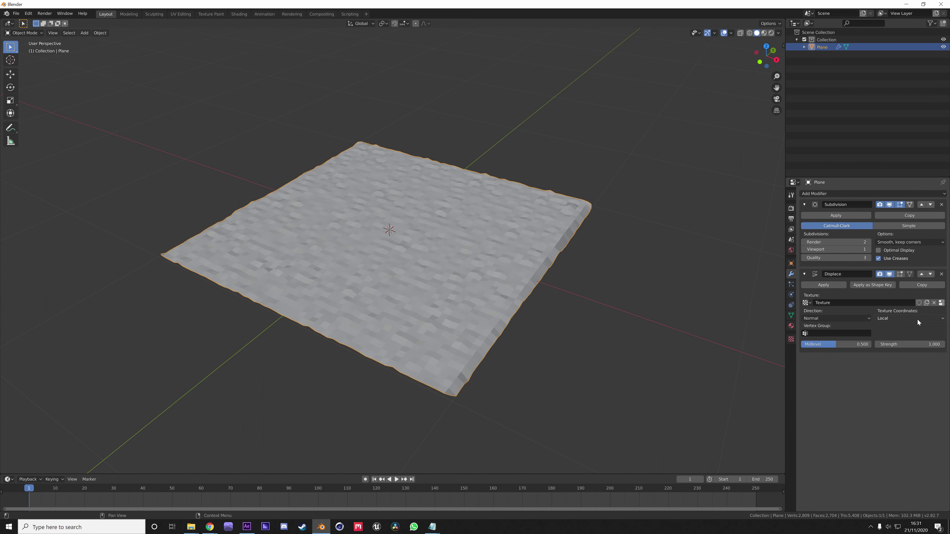
{"action": "left_click", "coordinate": [928, 345]}
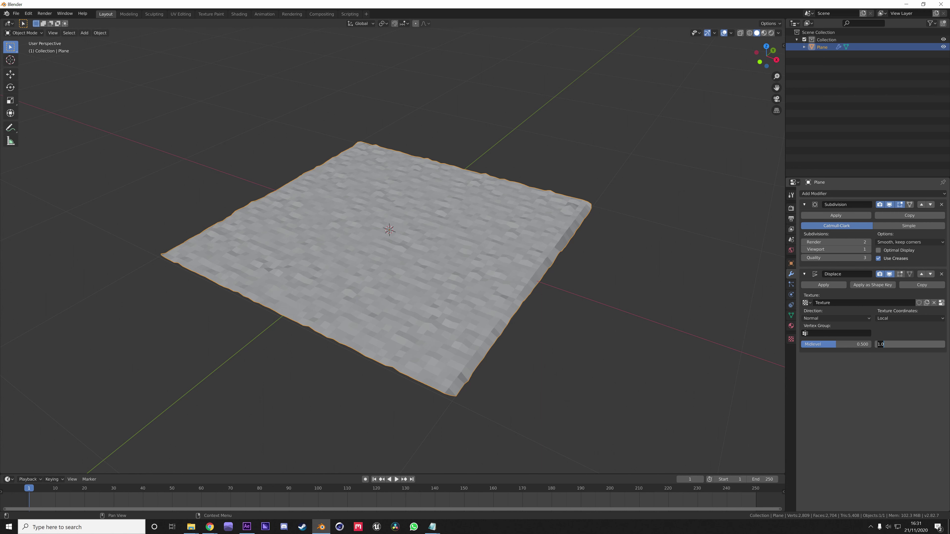
{"action": "type", "text": ".05"}
{"action": "key", "text": "Return"}
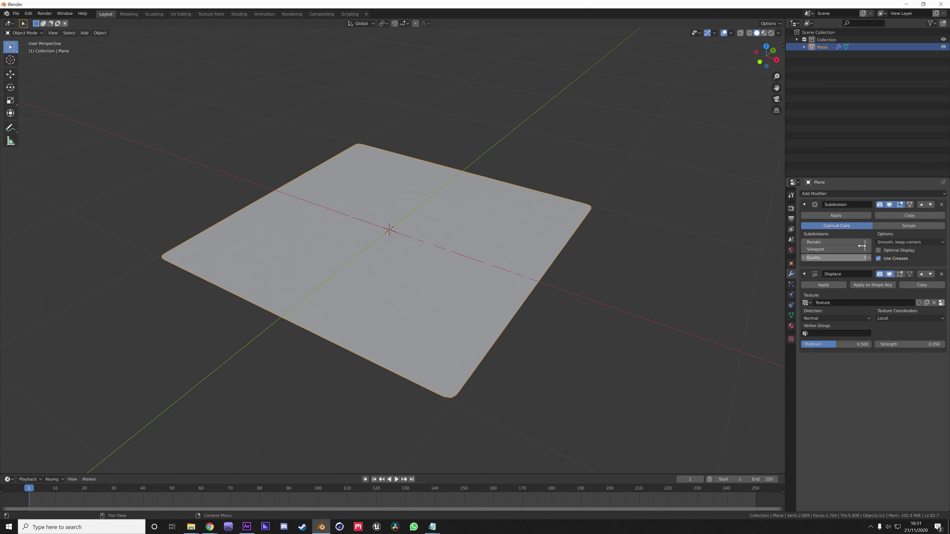
Step: Raise the Subdivision viewport and render levels to 5
{"action": "left_click", "coordinate": [869, 249]}
{"action": "left_click", "coordinate": [869, 249]}
{"action": "left_click", "coordinate": [869, 249]}
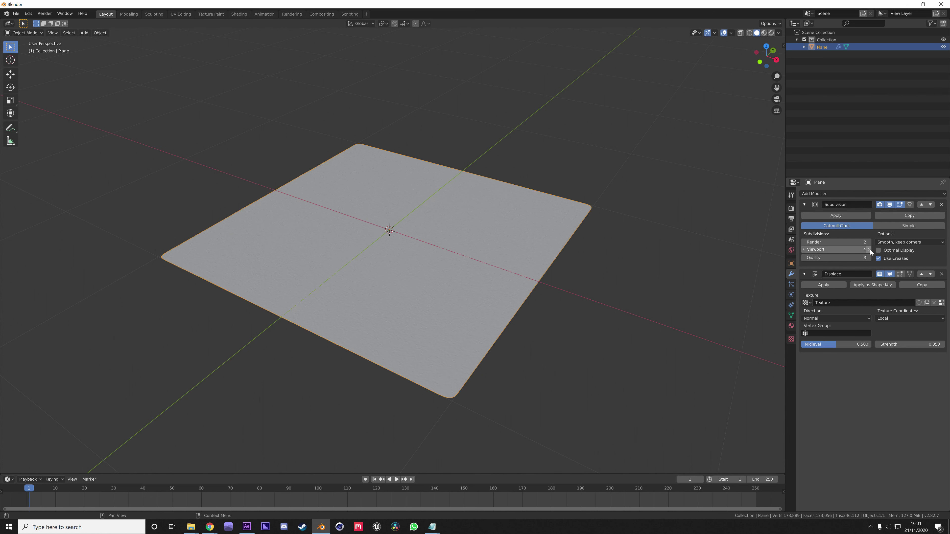
{"action": "left_click", "coordinate": [869, 249]}
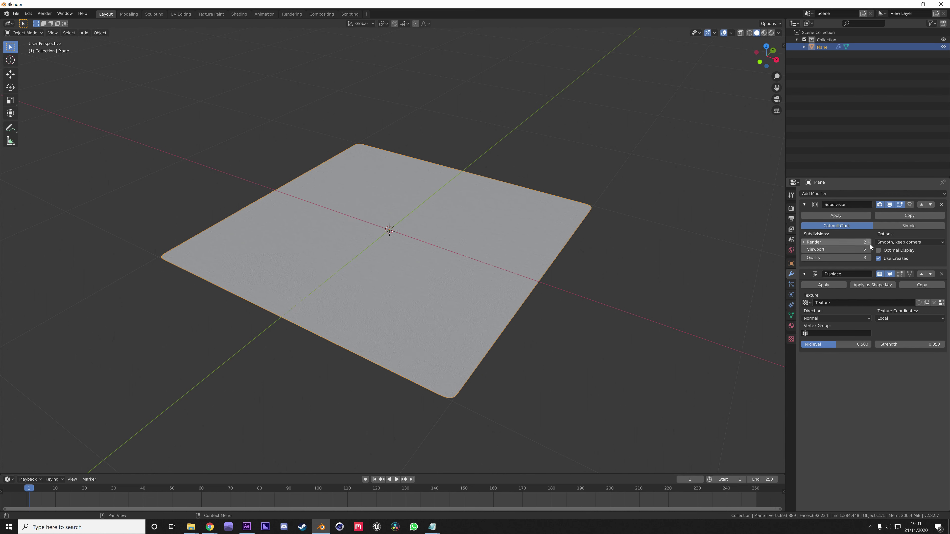
{"action": "left_click", "coordinate": [869, 242]}
{"action": "left_click", "coordinate": [869, 242]}
{"action": "left_click", "coordinate": [868, 242]}
Step: Set the Displace strength to 0.1, check the detail, and open File > Export
{"action": "left_click", "coordinate": [896, 344]}
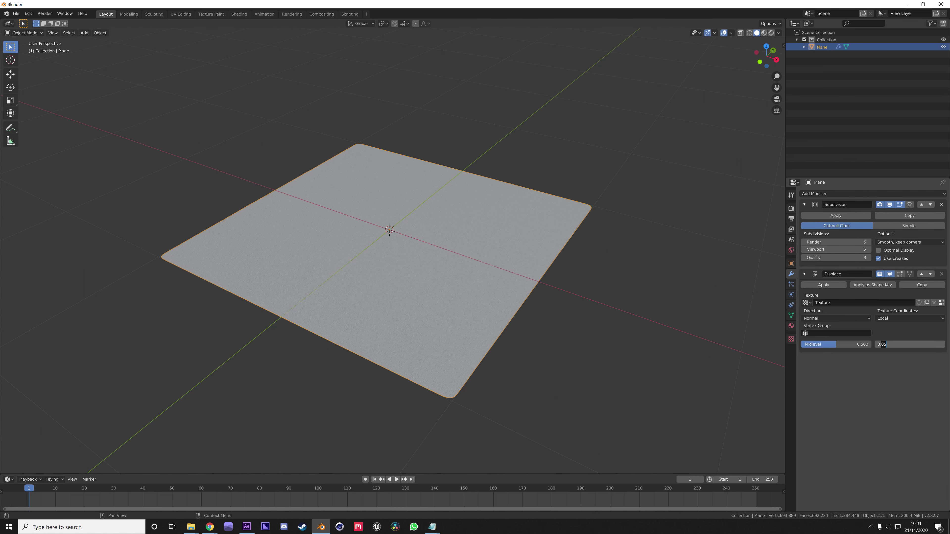
{"action": "key", "text": "BackSpace"}
{"action": "key", "text": "BackSpace"}
{"action": "type", "text": "1"}
{"action": "key", "text": "Return"}
{"action": "middle_click_drag", "start_coordinate": [448, 316], "coordinate": [449, 269]}
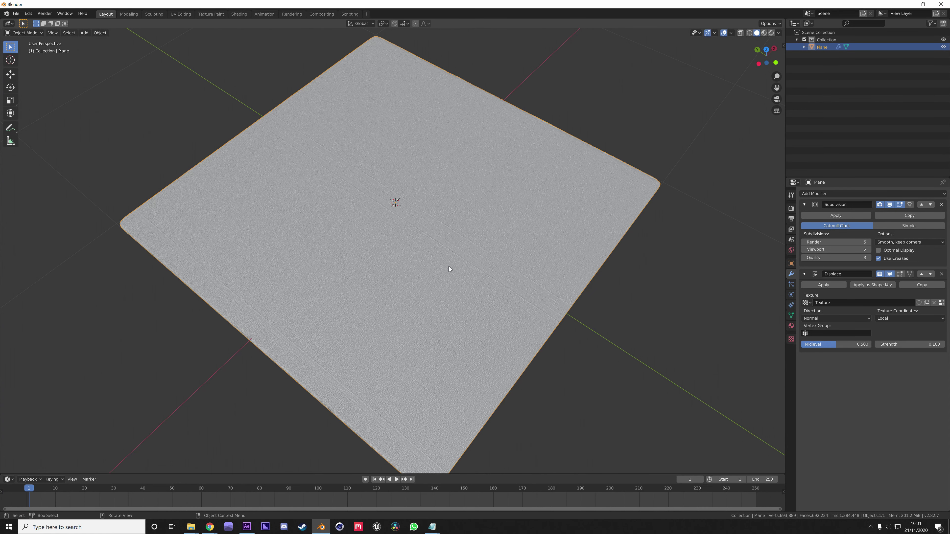
{"action": "left_click", "coordinate": [16, 13]}
{"action": "mouse_move", "coordinate": [46, 120]}
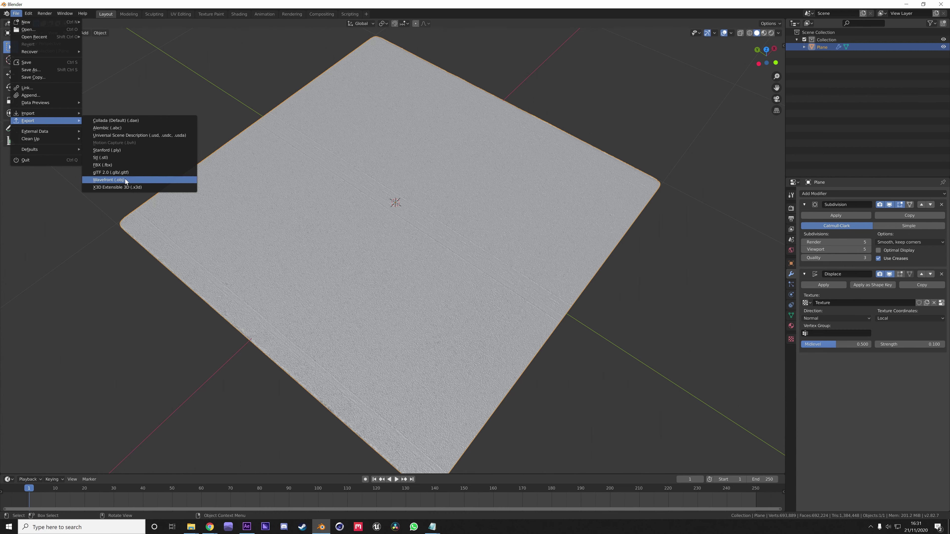
Step: Create a new composition named Surface, then cancel the Solid Settings dialog
{"action": "left_click", "coordinate": [246, 527]}
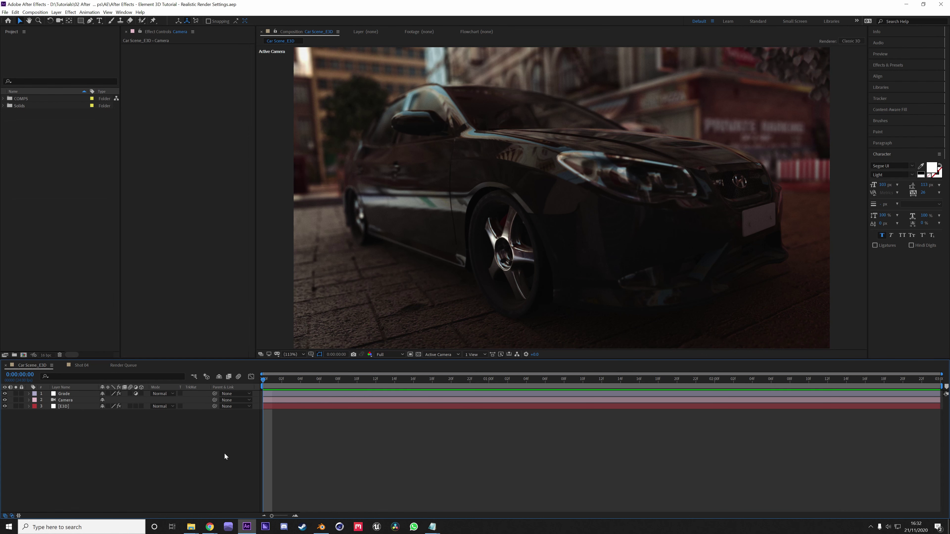
{"action": "key", "text": "ctrl+n"}
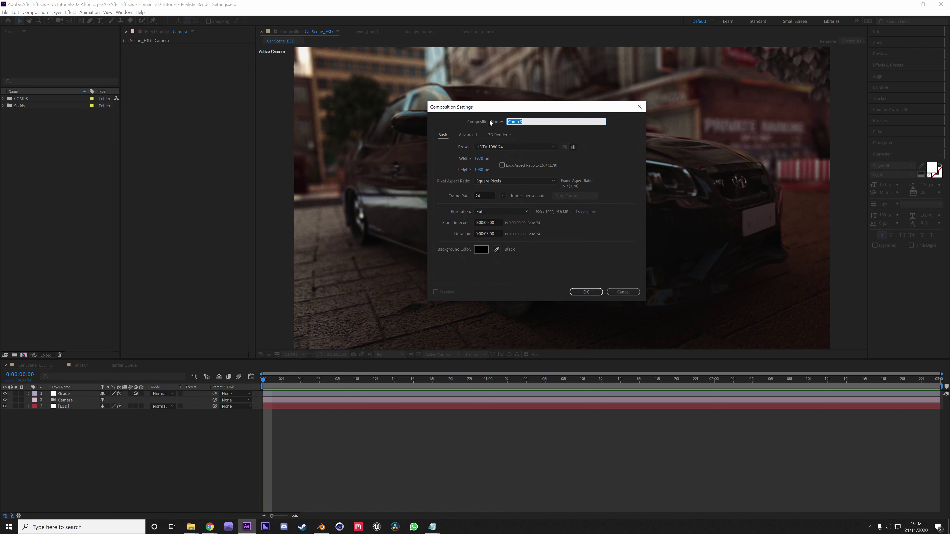
{"action": "type", "text": "Surface"}
{"action": "key", "text": "Return"}
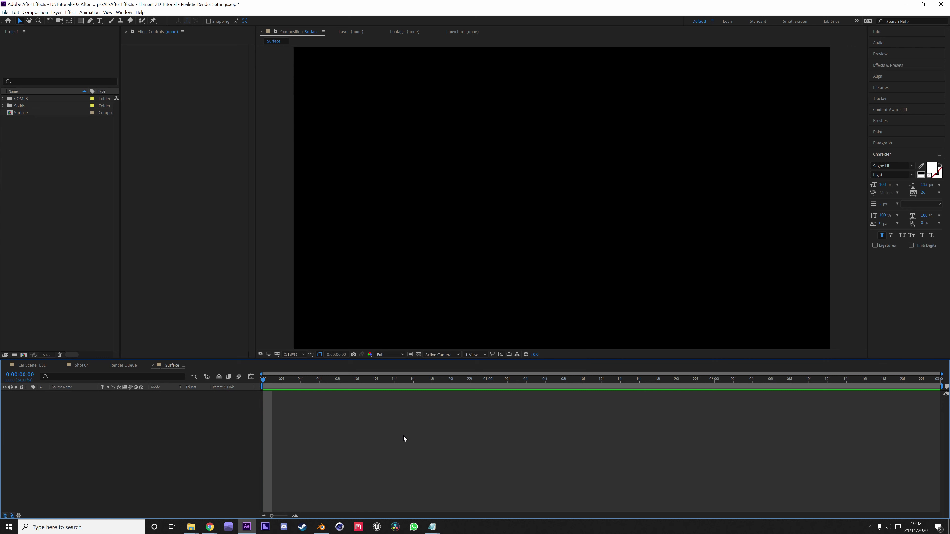
{"action": "key", "text": "ctrl+y"}
{"action": "left_click", "coordinate": [368, 350]}
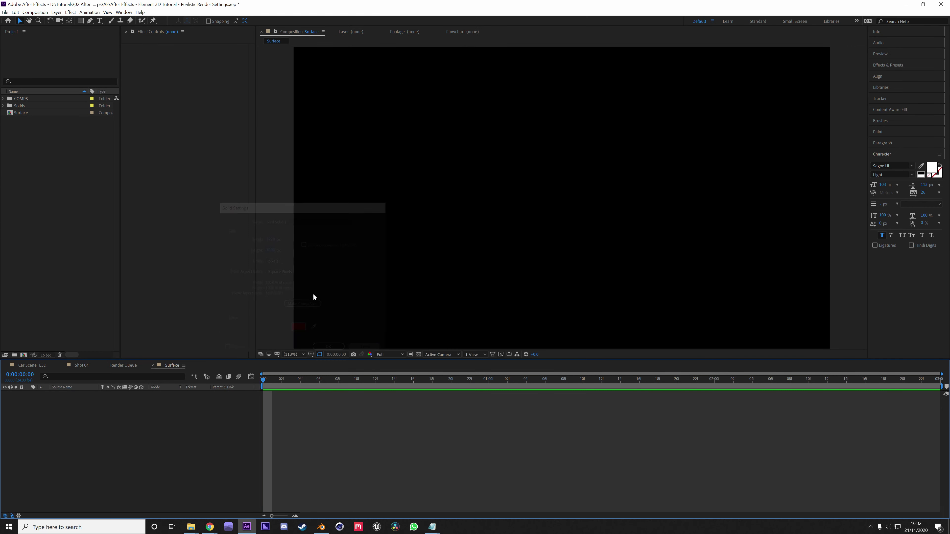
Step: Create a black solid layer named E3D
{"action": "left_click", "coordinate": [56, 12]}
{"action": "mouse_move", "coordinate": [59, 21]}
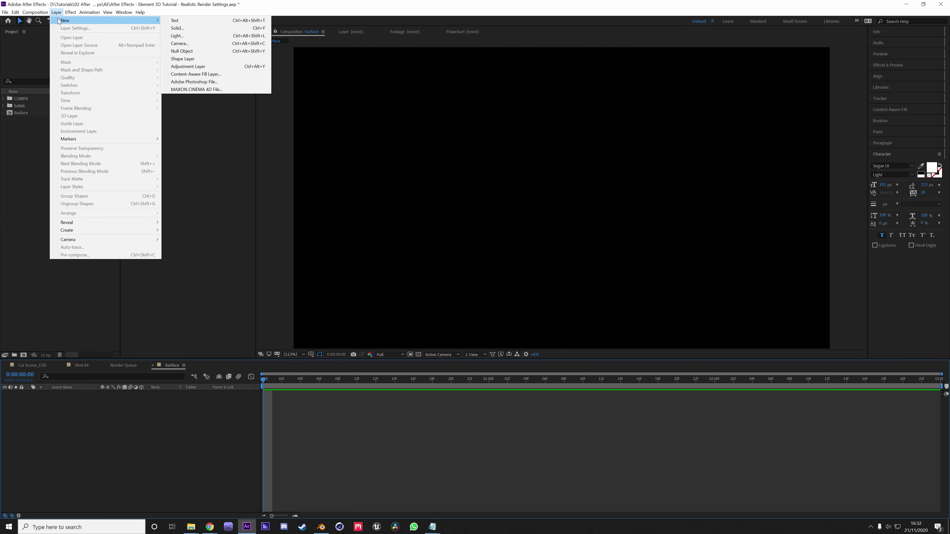
{"action": "left_click", "coordinate": [180, 28]}
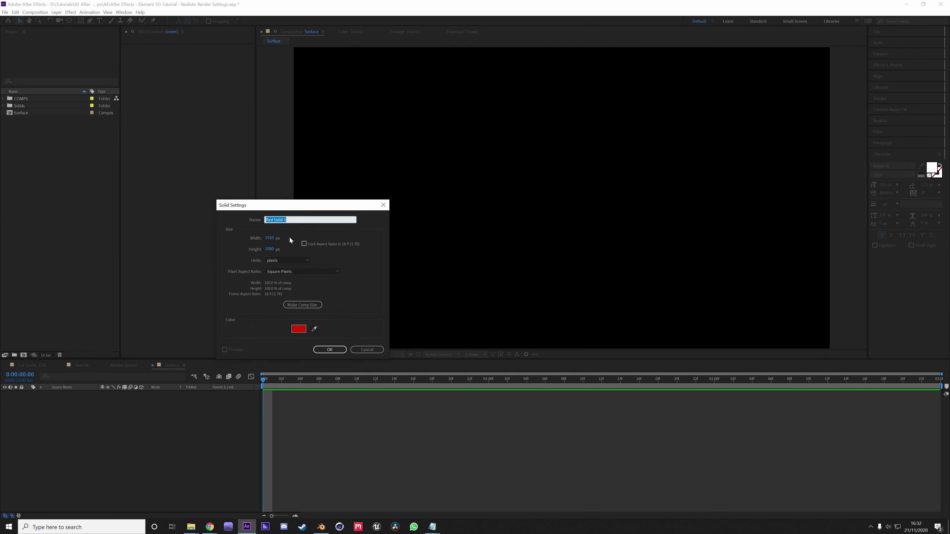
{"action": "type", "text": "E3D"}
{"action": "left_click", "coordinate": [299, 328]}
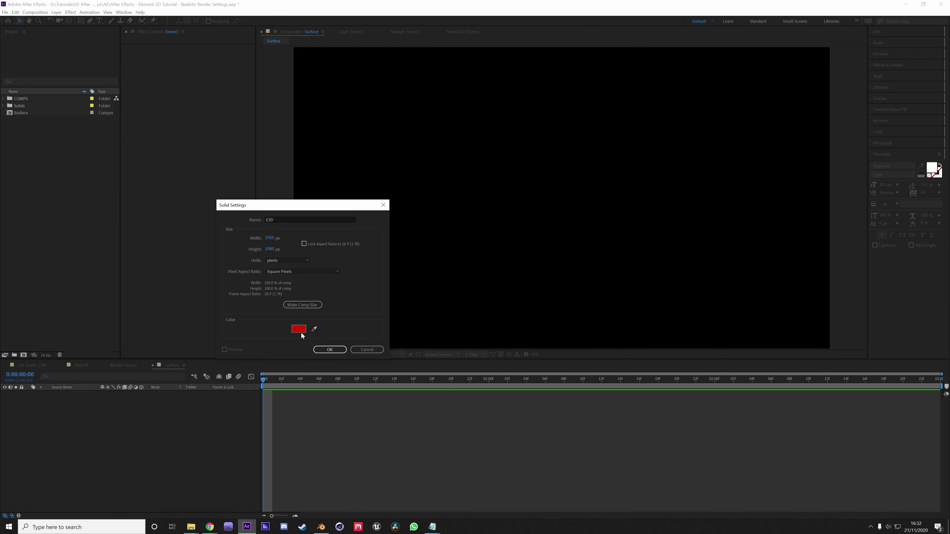
{"action": "left_click_drag", "start_coordinate": [460, 402], "coordinate": [434, 455]}
{"action": "left_click", "coordinate": [618, 316]}
{"action": "left_click", "coordinate": [329, 350]}
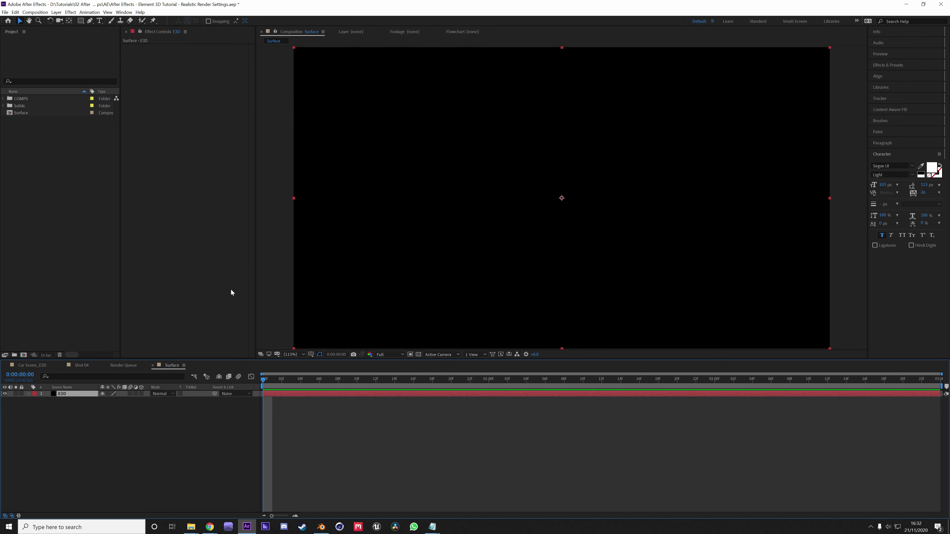
Step: Apply the Element effect to E3D from Effects & Presets and open Scene Setup
{"action": "left_click", "coordinate": [902, 64]}
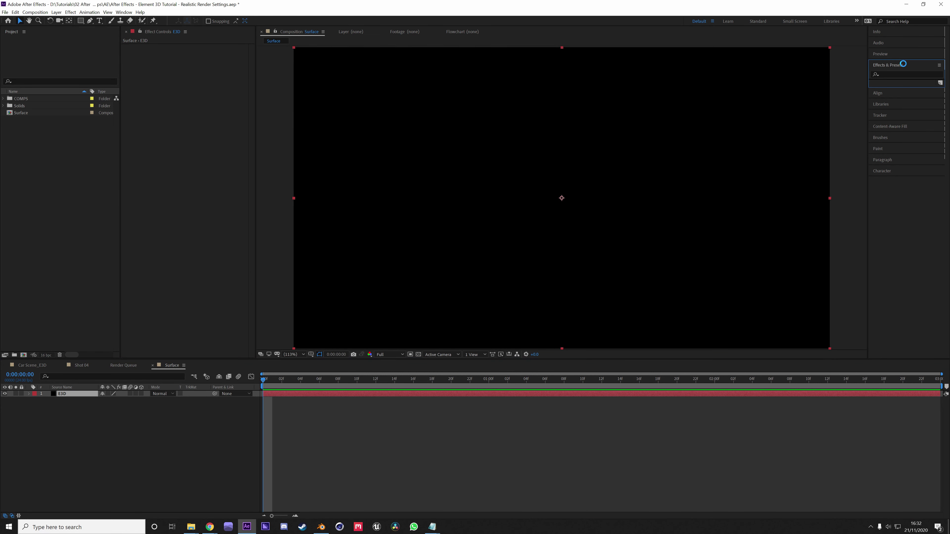
{"action": "left_click", "coordinate": [902, 73]}
{"action": "type", "text": "elem"}
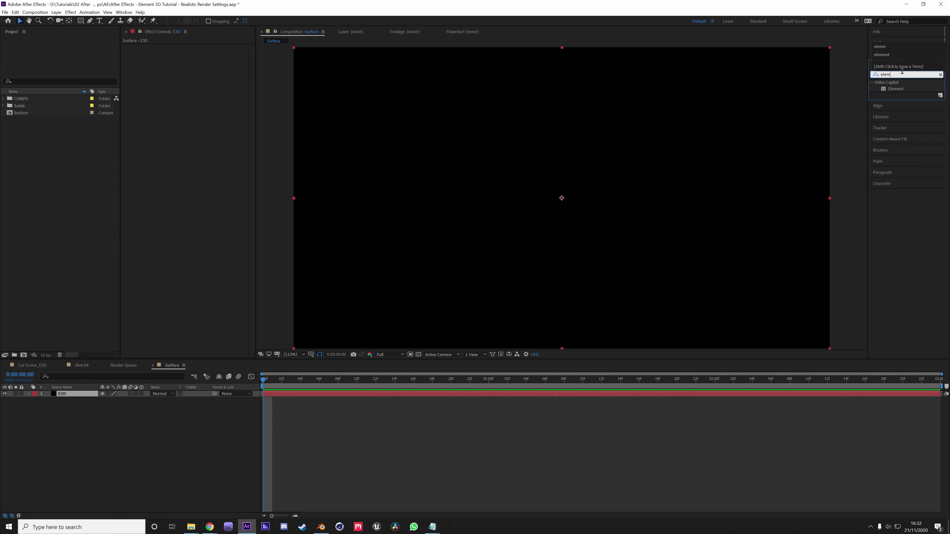
{"action": "double_click", "coordinate": [898, 89]}
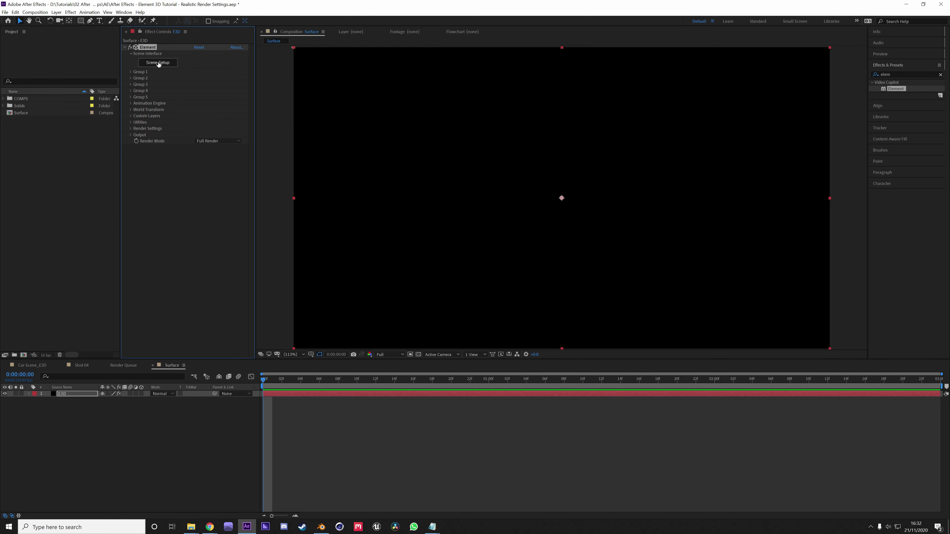
{"action": "left_click", "coordinate": [159, 64]}
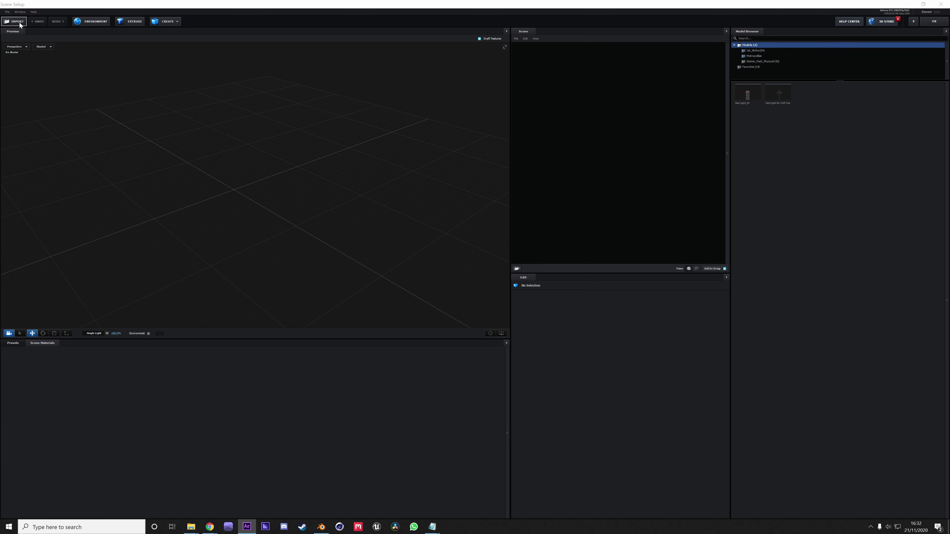
Step: Import the asphalt surface OBJ with Normalize Size enabled
{"action": "left_click", "coordinate": [17, 21]}
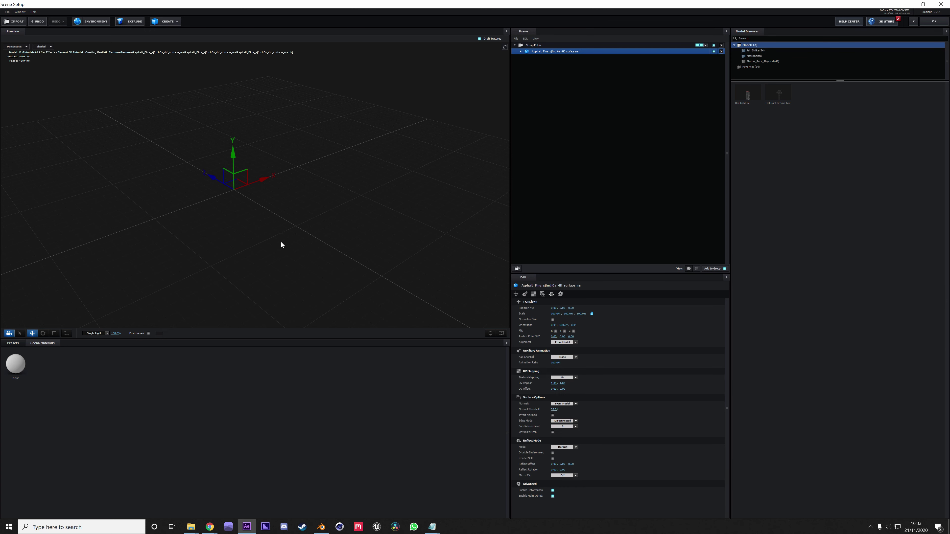
{"action": "left_click", "coordinate": [552, 320]}
{"action": "scroll", "coordinate": [257, 214], "scroll_direction": "up", "scroll_amount": 2}
{"action": "left_click_drag", "start_coordinate": [258, 214], "coordinate": [299, 174]}
Step: Enable Draw Backfaces on the model's None material so the plane shows
{"action": "left_click", "coordinate": [521, 51]}
{"action": "left_click", "coordinate": [542, 58]}
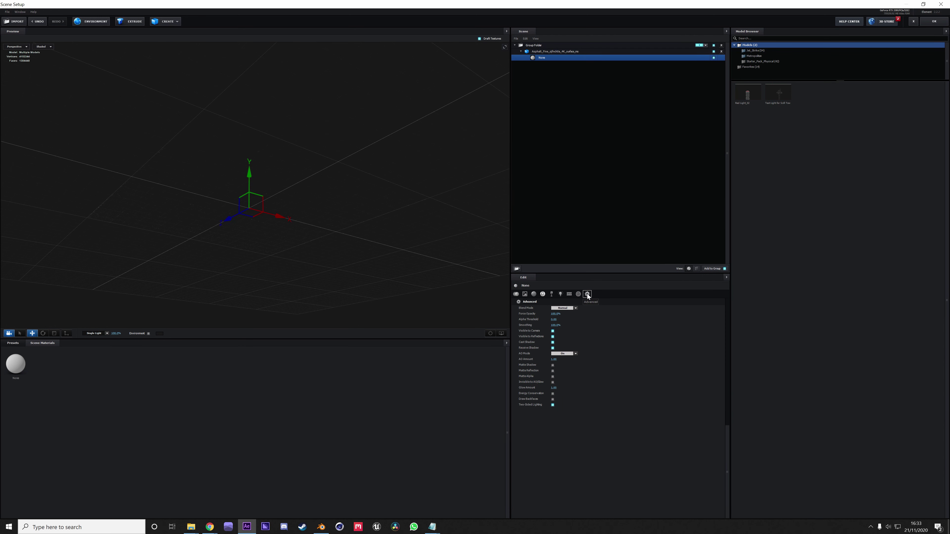
{"action": "left_click", "coordinate": [552, 399]}
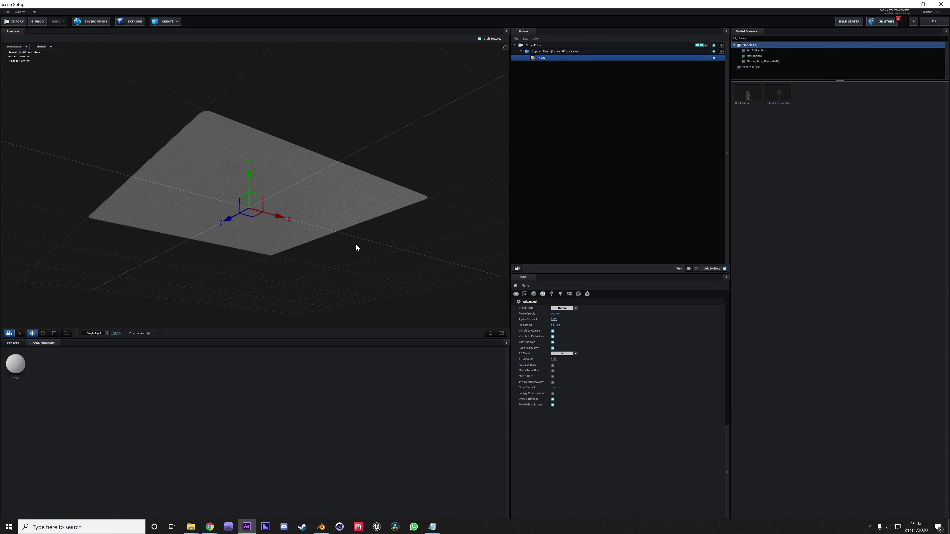
{"action": "mouse_move", "coordinate": [356, 248]}
{"action": "left_mouse_down"}
{"action": "mouse_move", "coordinate": [344, 195]}
{"action": "mouse_move", "coordinate": [351, 206]}
{"action": "mouse_move", "coordinate": [339, 205]}
{"action": "mouse_move", "coordinate": [366, 195]}
{"action": "left_mouse_up"}
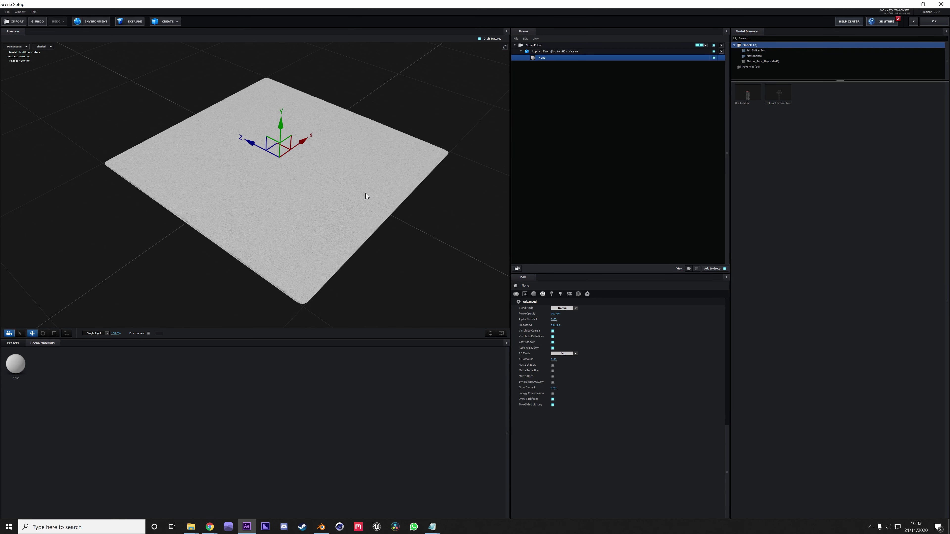
Step: Set the material type to Physical Shader and load the road diffuse texture
{"action": "left_click", "coordinate": [517, 295]}
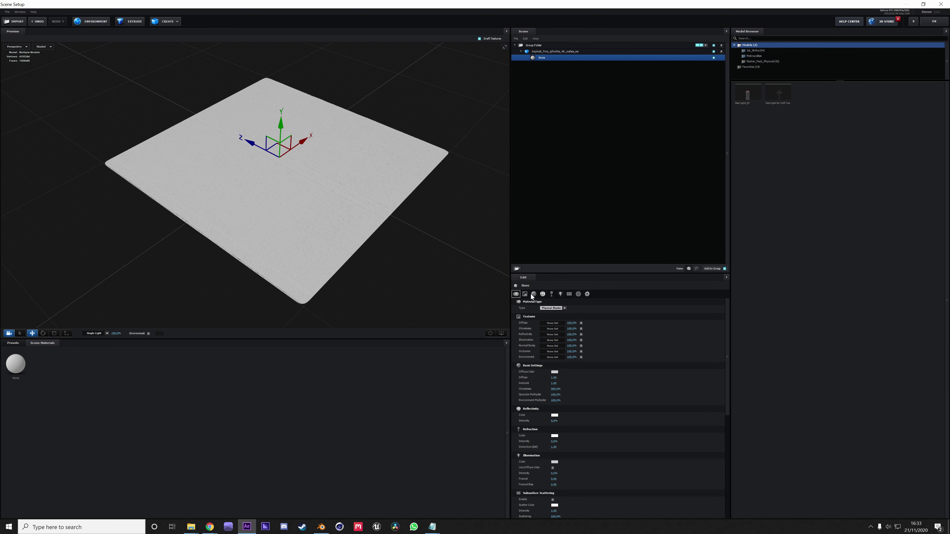
{"action": "left_click", "coordinate": [564, 309]}
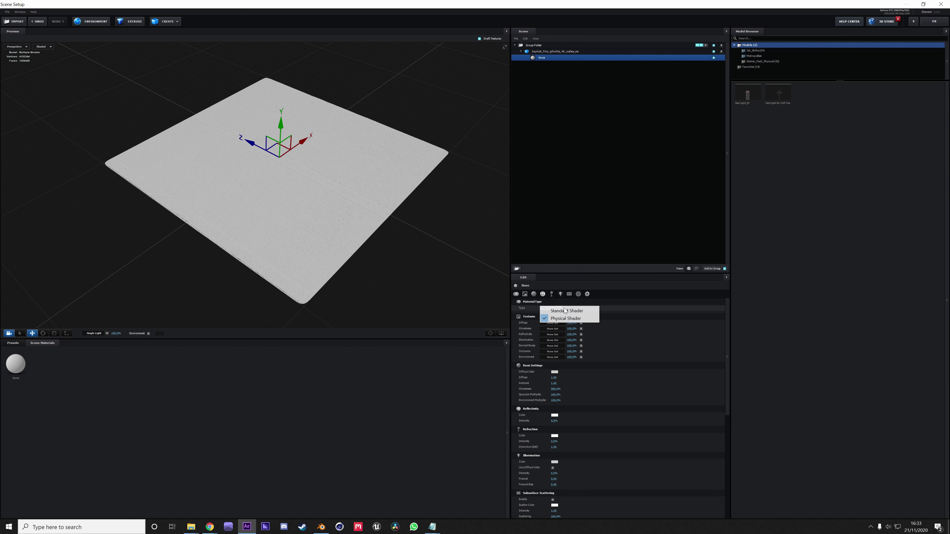
{"action": "left_click", "coordinate": [627, 332]}
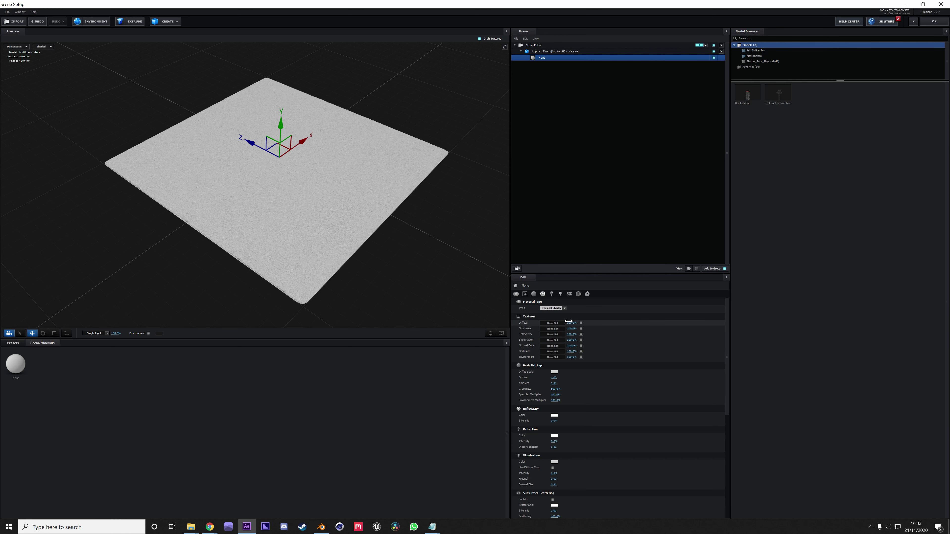
{"action": "left_click", "coordinate": [554, 323]}
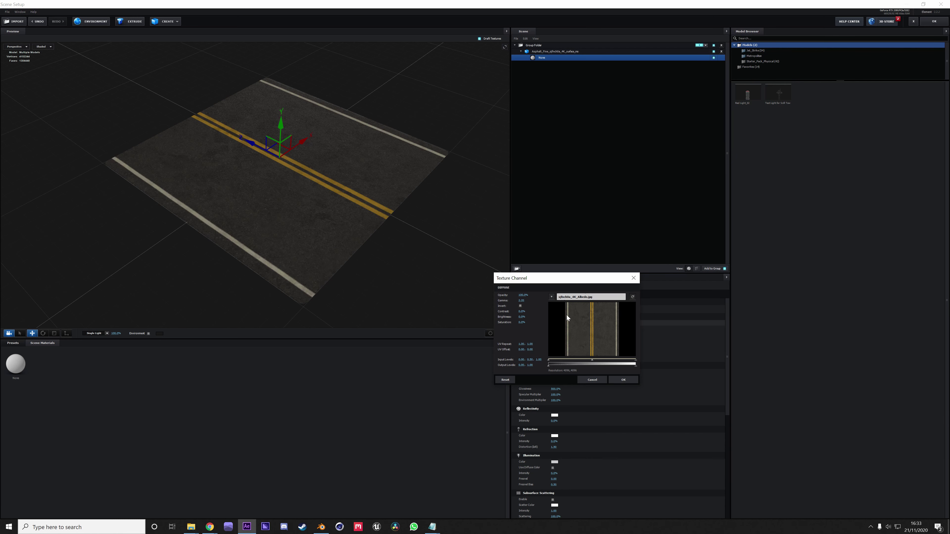
{"action": "left_click", "coordinate": [622, 380]}
{"action": "left_click_drag", "start_coordinate": [298, 192], "coordinate": [299, 181]}
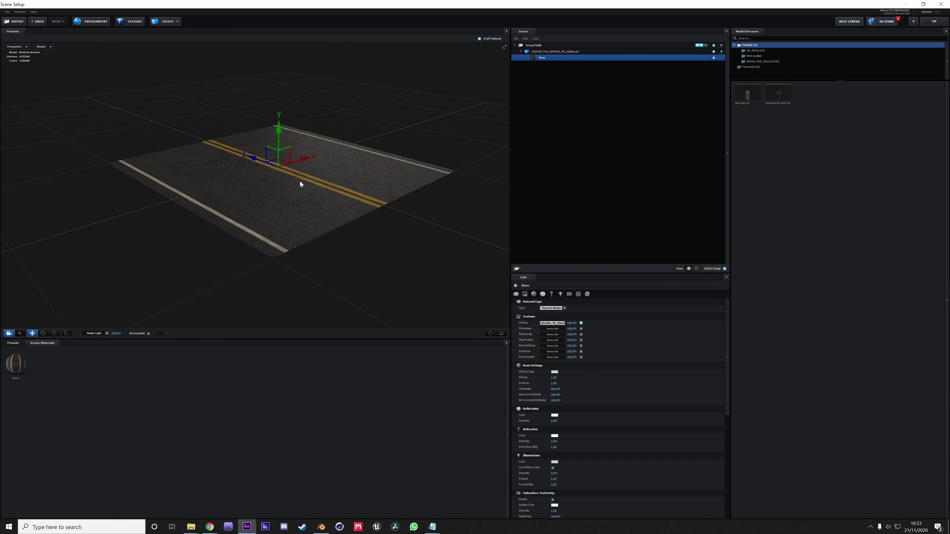
Step: Load the road's glossiness, normal bump and ambient occlusion maps into their texture channels
{"action": "left_click", "coordinate": [549, 330]}
{"action": "left_click", "coordinate": [623, 383]}
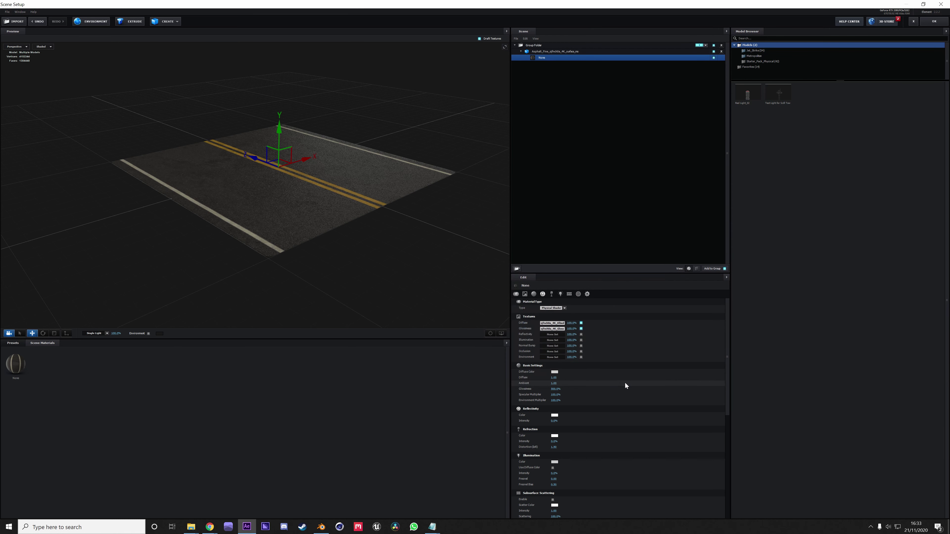
{"action": "left_click", "coordinate": [551, 347]}
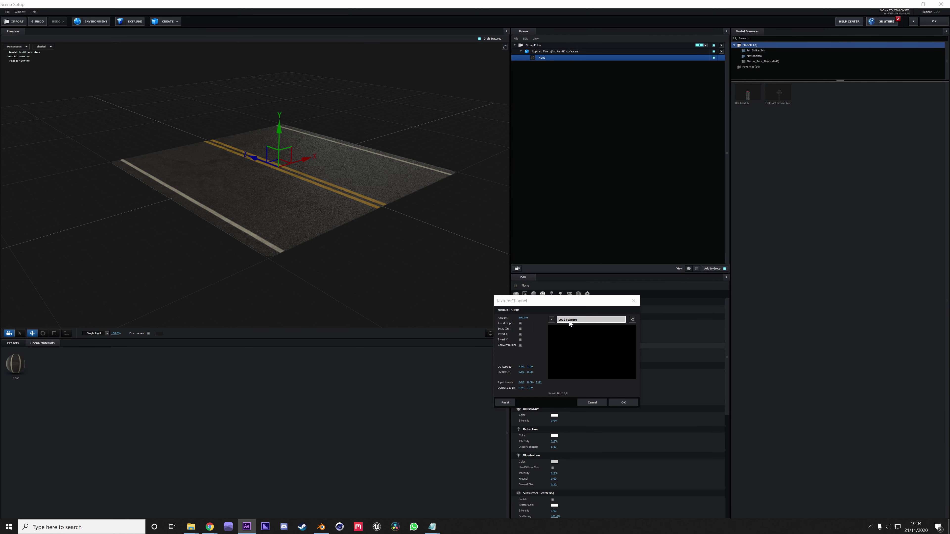
{"action": "left_click", "coordinate": [570, 321]}
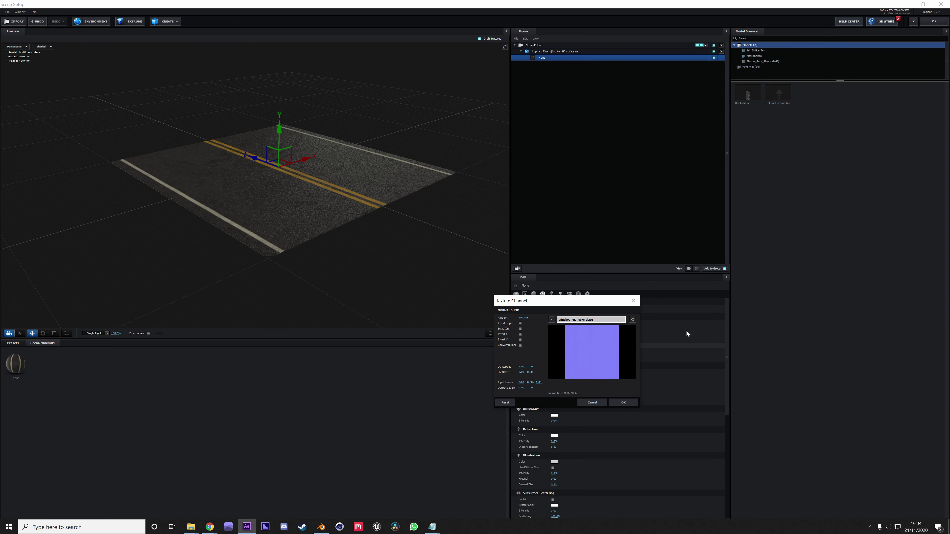
{"action": "left_click", "coordinate": [617, 401]}
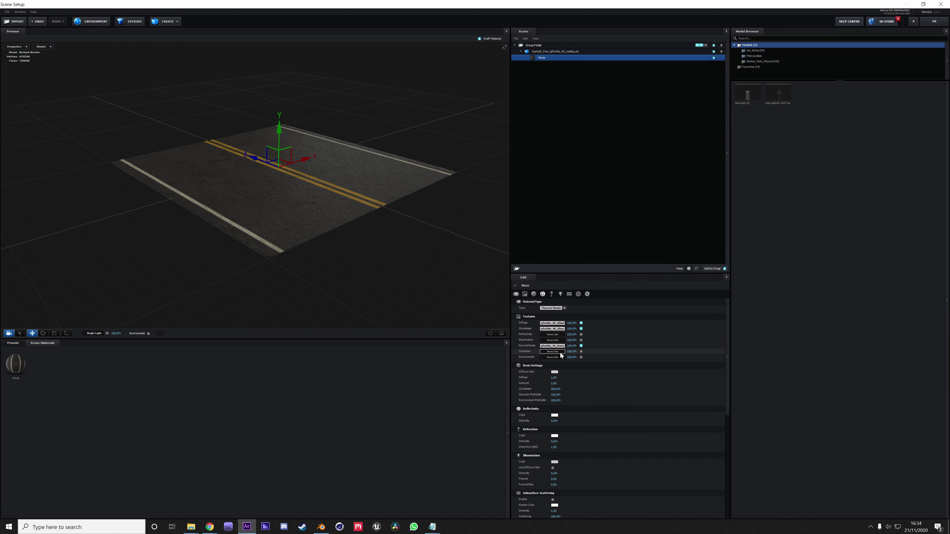
{"action": "left_click", "coordinate": [552, 352]}
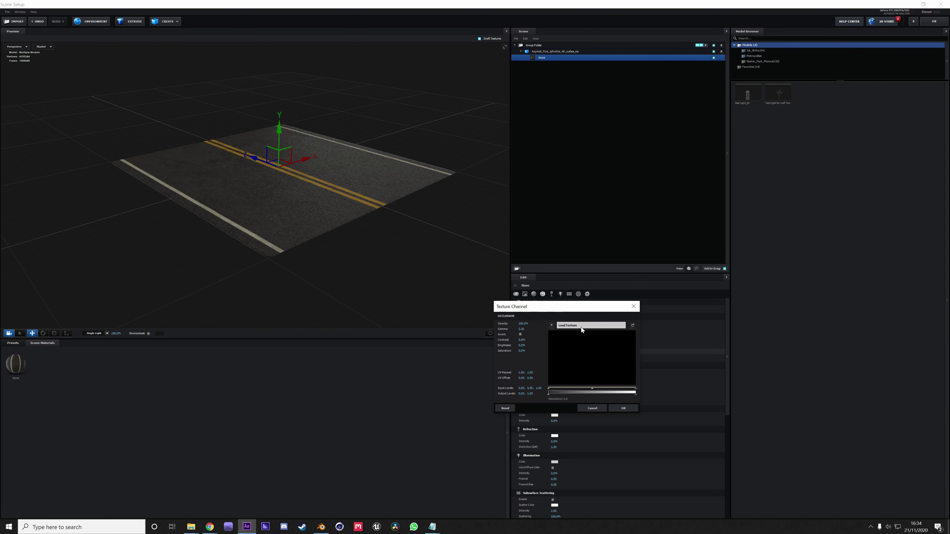
{"action": "left_click", "coordinate": [581, 326]}
Step: Confirm the occlusion texture and set the glossiness amount to 100%
{"action": "left_click", "coordinate": [623, 408]}
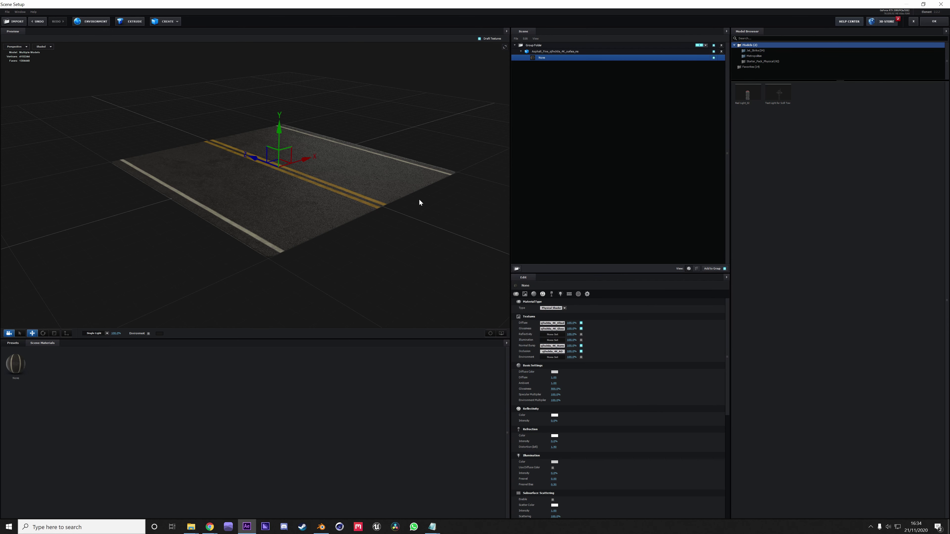
{"action": "left_click_drag", "start_coordinate": [419, 199], "coordinate": [291, 202]}
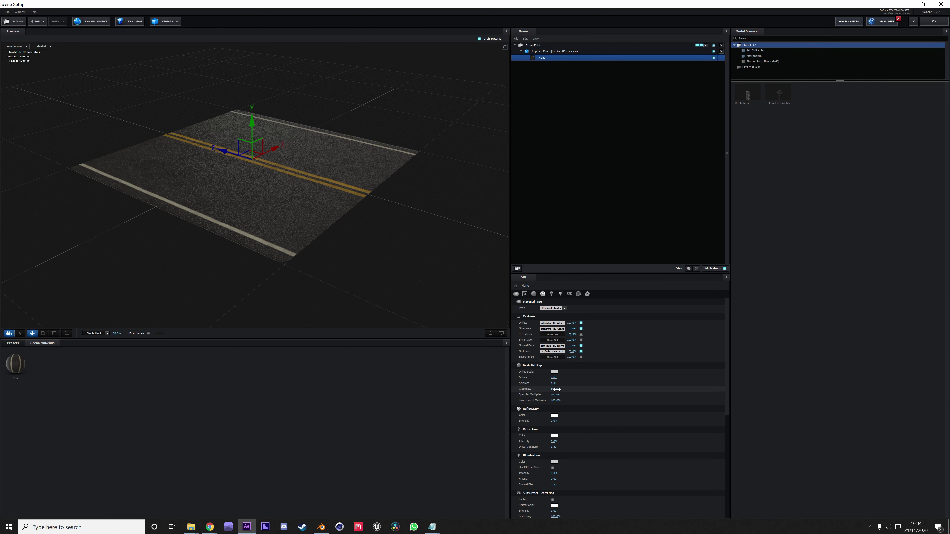
{"action": "left_click_drag", "start_coordinate": [556, 389], "coordinate": [605, 382]}
{"action": "left_click_drag", "start_coordinate": [489, 279], "coordinate": [531, 330]}
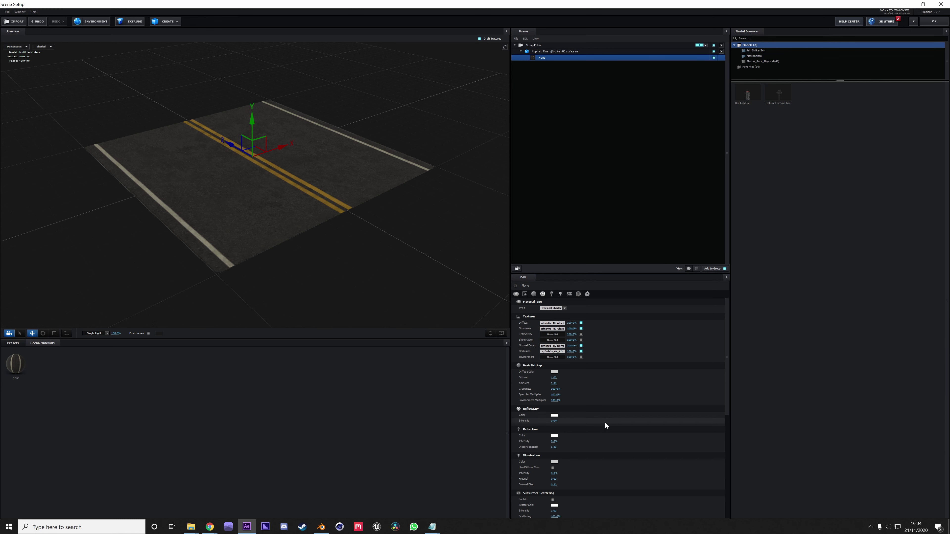
Step: Darken the glossiness map by shifting its Input Levels handles to the left
{"action": "left_click", "coordinate": [555, 330]}
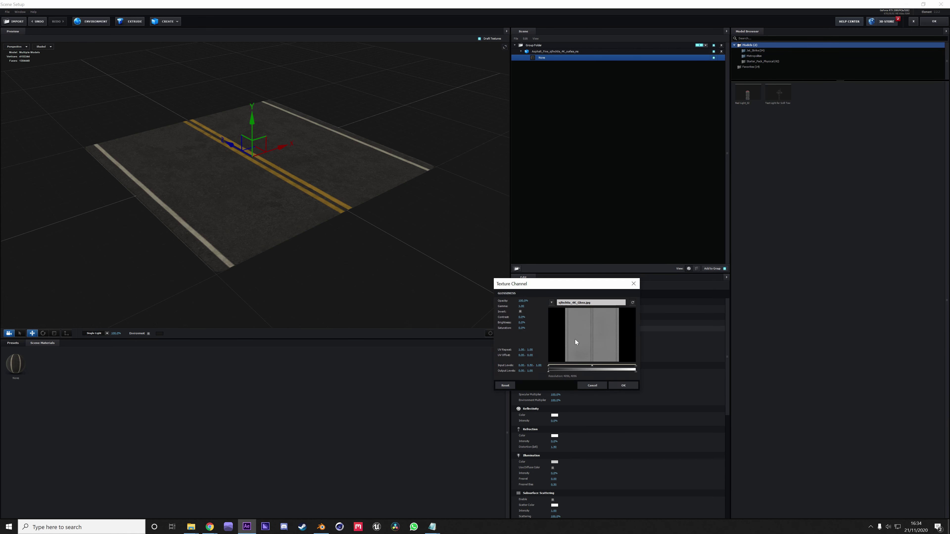
{"action": "left_click", "coordinate": [600, 385]}
{"action": "left_click_drag", "start_coordinate": [330, 221], "coordinate": [328, 205]}
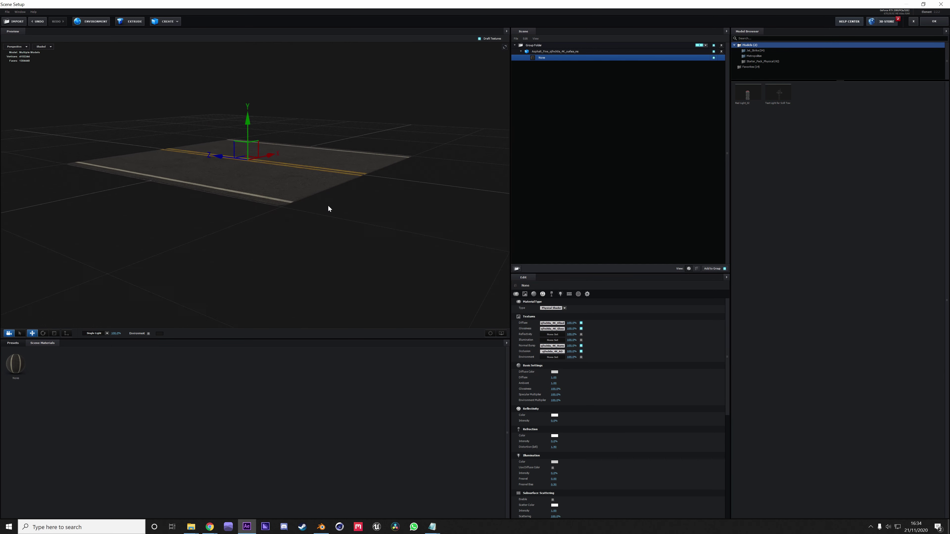
{"action": "left_click", "coordinate": [552, 329]}
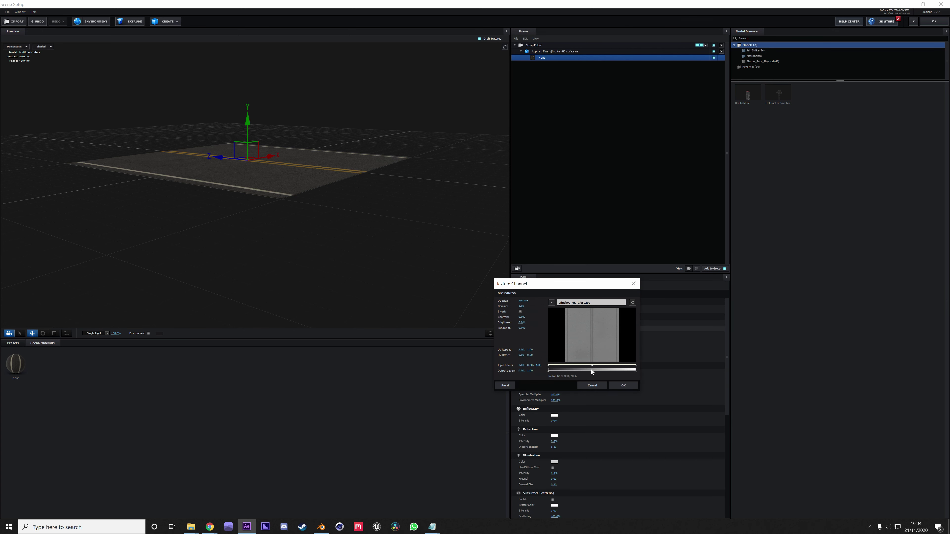
{"action": "left_click_drag", "start_coordinate": [593, 366], "coordinate": [606, 364]}
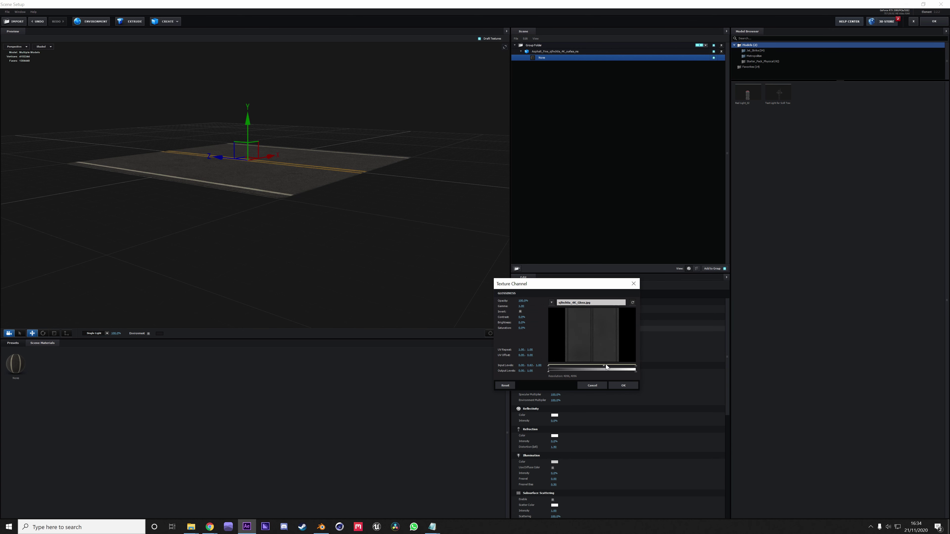
{"action": "left_click_drag", "start_coordinate": [549, 367], "coordinate": [553, 366]}
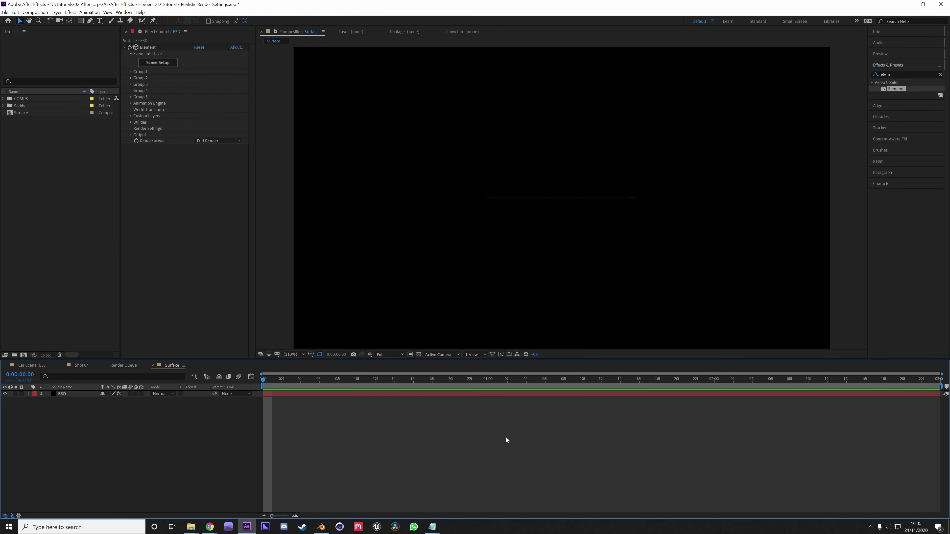
Step: Add a Two-Node camera, Camera 1, above the E3D layer in the Surface composition
{"action": "key", "text": "ctrl+alt+shift+c"}
{"action": "left_click", "coordinate": [588, 344]}
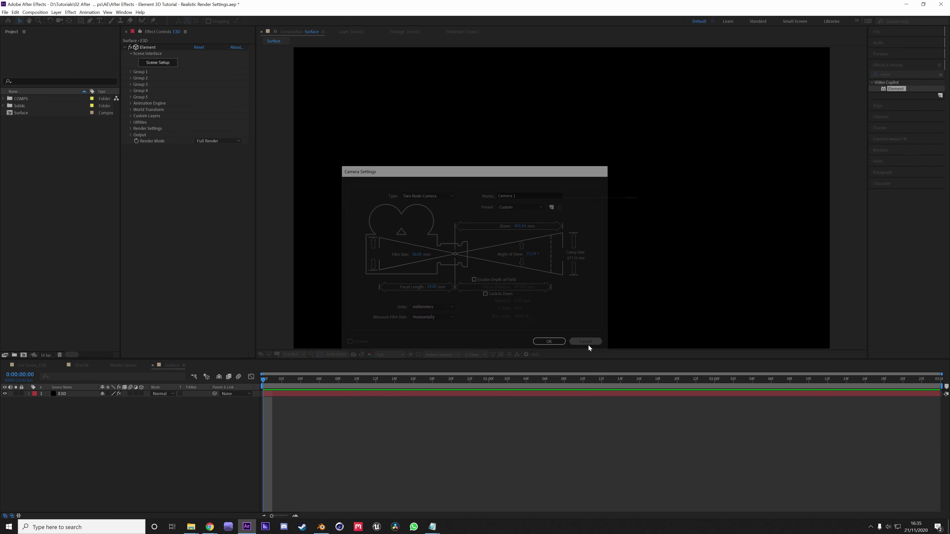
{"action": "left_click", "coordinate": [56, 12]}
{"action": "mouse_move", "coordinate": [65, 21]}
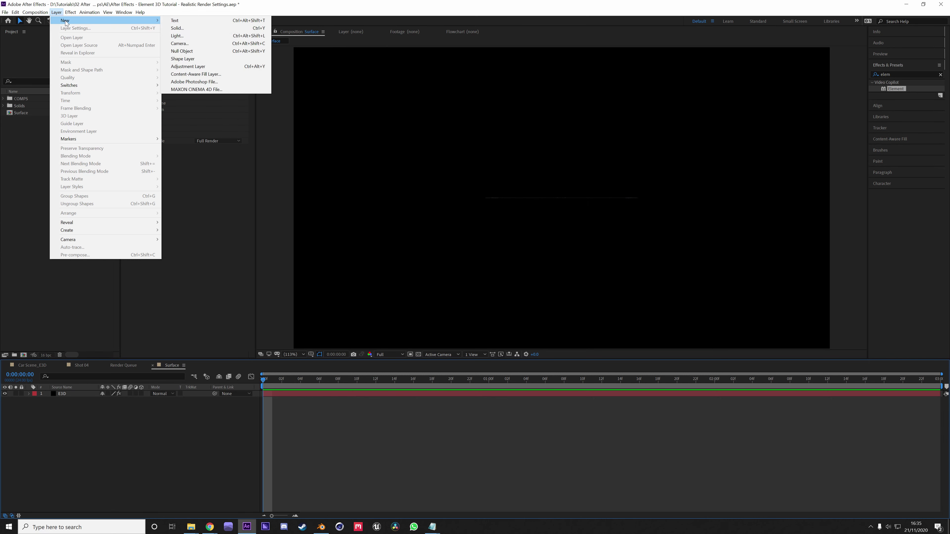
{"action": "left_click", "coordinate": [180, 44]}
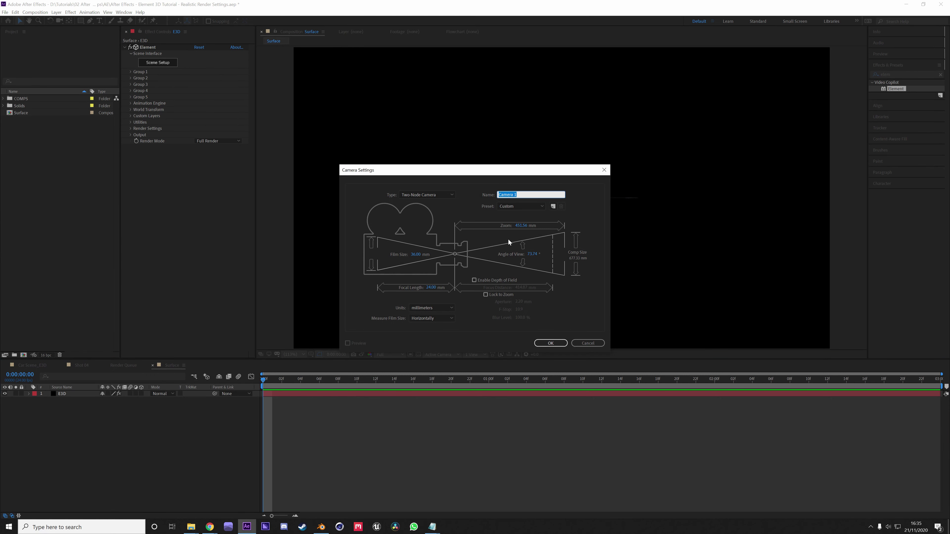
{"action": "left_click", "coordinate": [427, 195]}
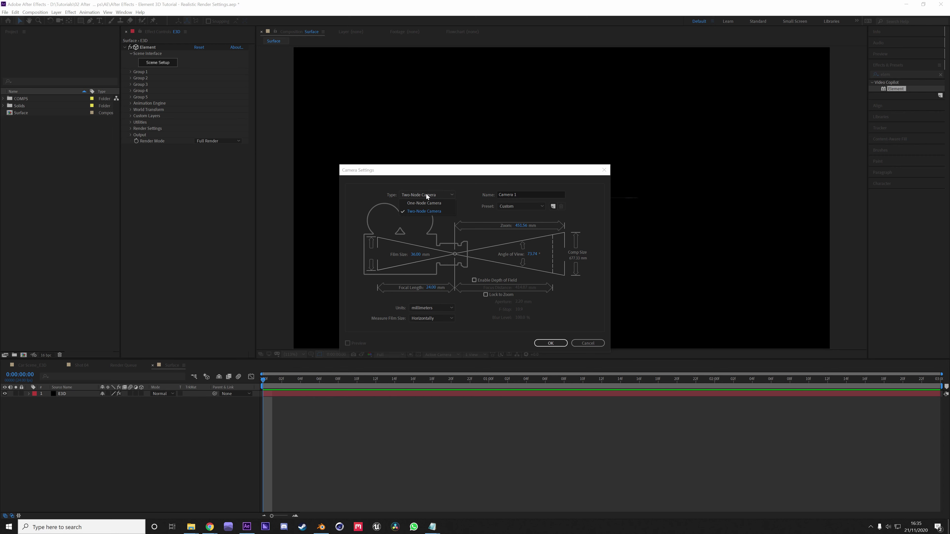
{"action": "left_click", "coordinate": [428, 211]}
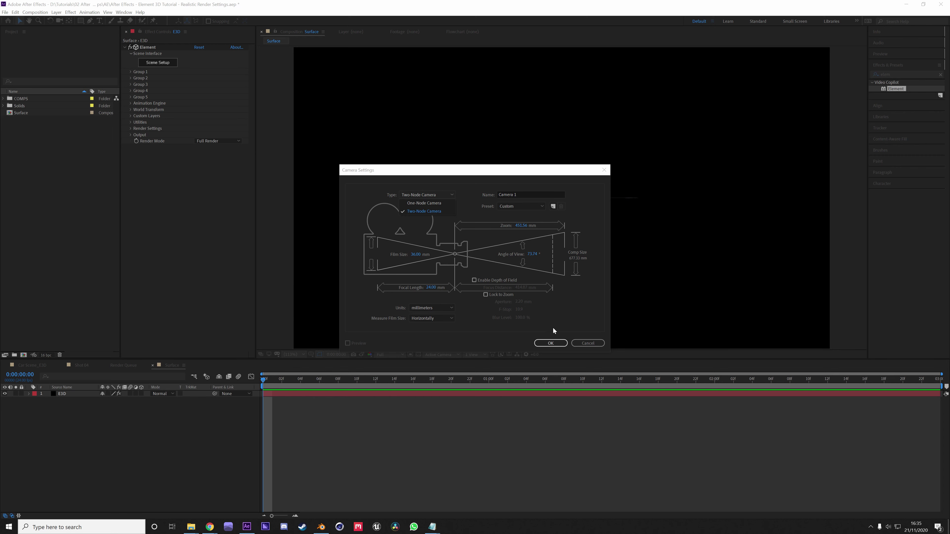
{"action": "left_click", "coordinate": [550, 343]}
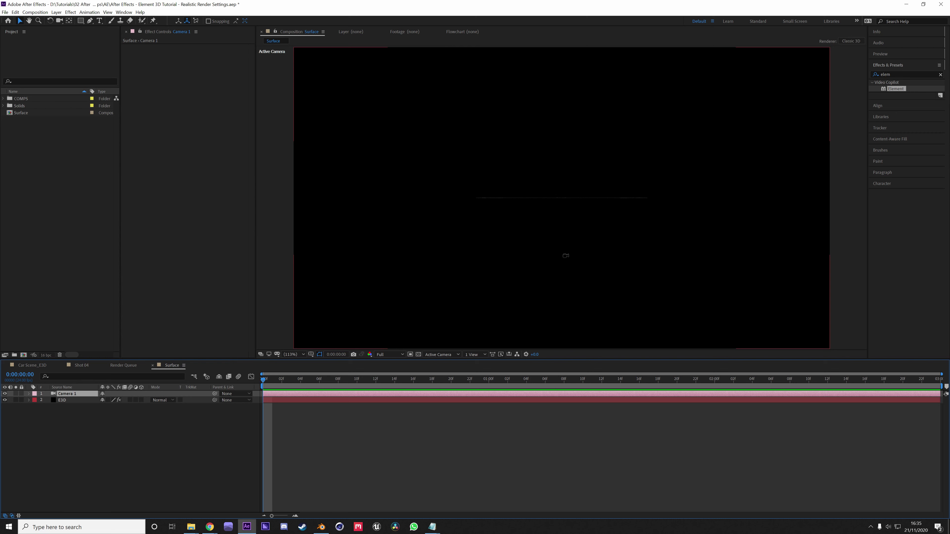
Step: Orbit Camera 1 so the textured asphalt road is seen from a tilted perspective
{"action": "key", "text": "c"}
{"action": "key", "text": "c"}
{"action": "key", "text": "c"}
{"action": "key", "text": "c"}
{"action": "key", "text": "c"}
{"action": "key", "text": "c"}
{"action": "left_click_drag", "start_coordinate": [553, 229], "coordinate": [595, 206]}
{"action": "key", "text": "c"}
{"action": "key", "text": "c"}
{"action": "left_click", "coordinate": [592, 458]}
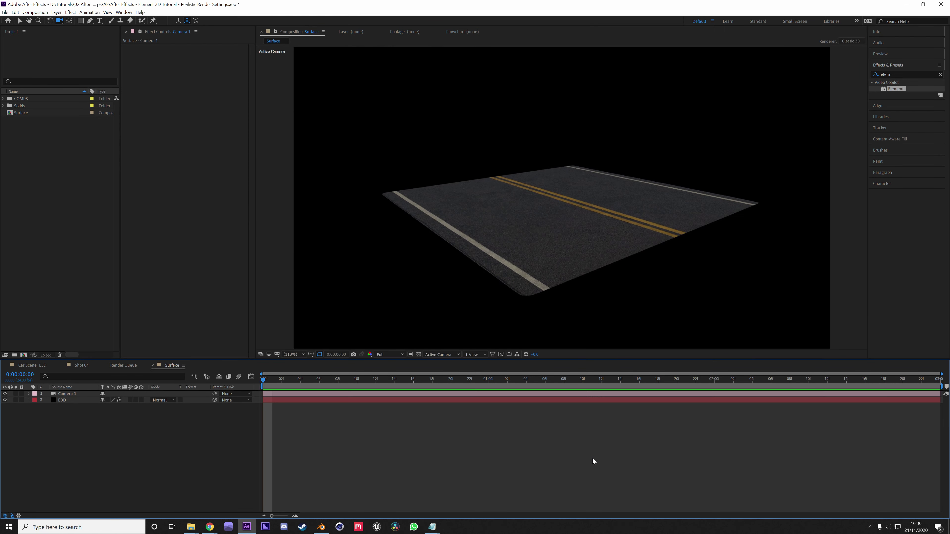